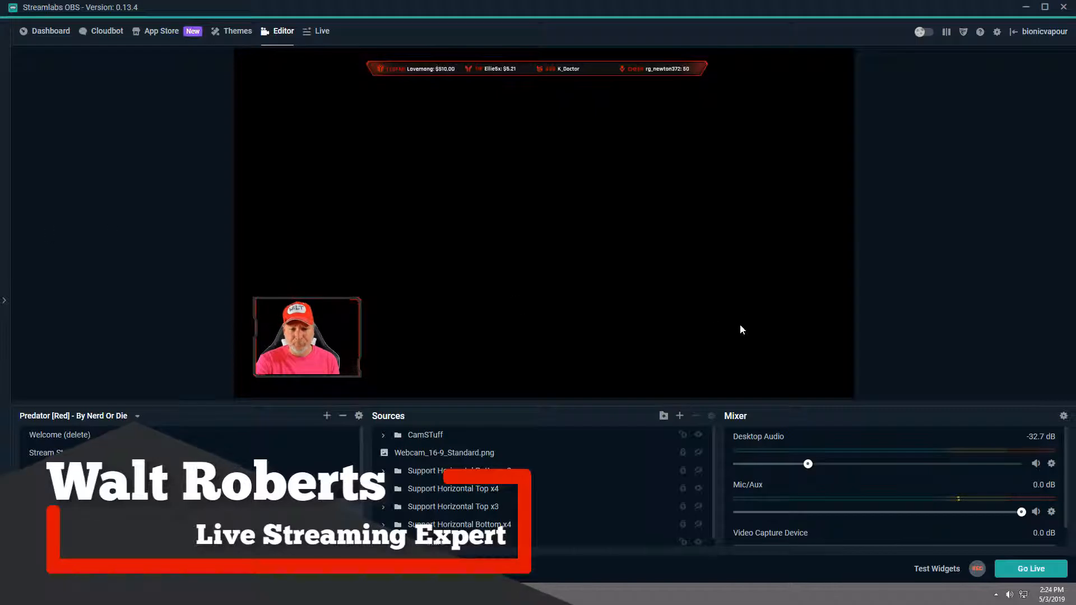
# Add an Alertbox widget to the In-Game || Top/Bottom Support scene as a new source named Alert Box
pyautogui.click(679, 417)
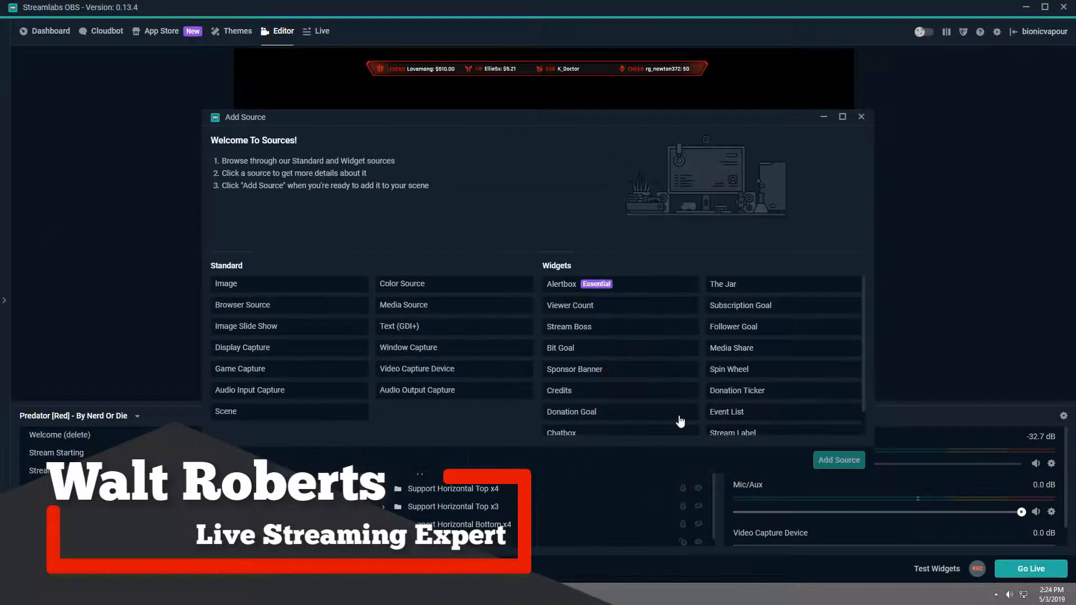
pyautogui.click(617, 286)
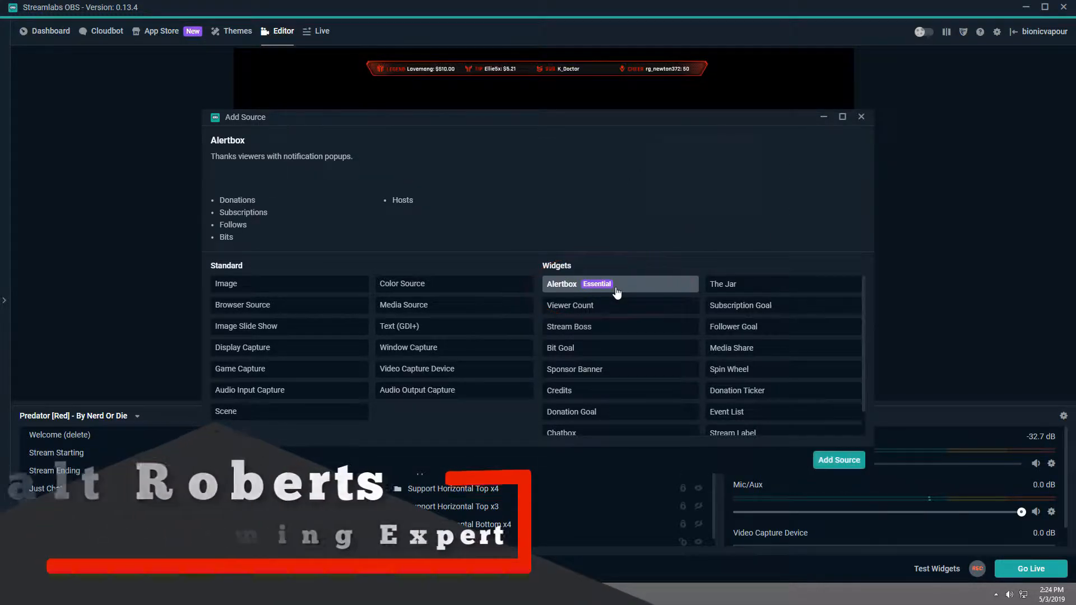
pyautogui.click(828, 465)
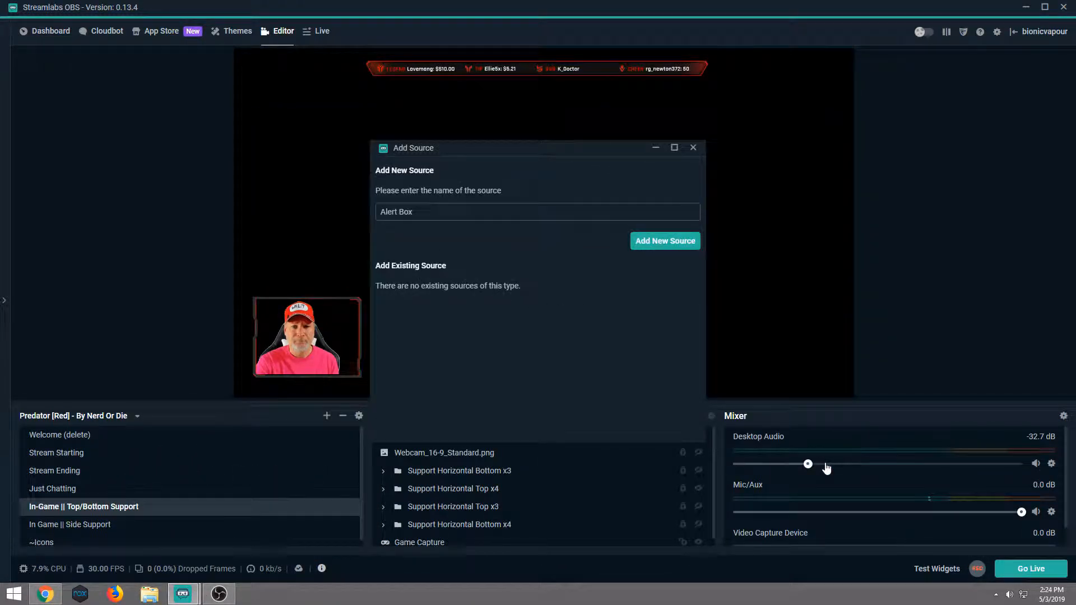
pyautogui.click(662, 242)
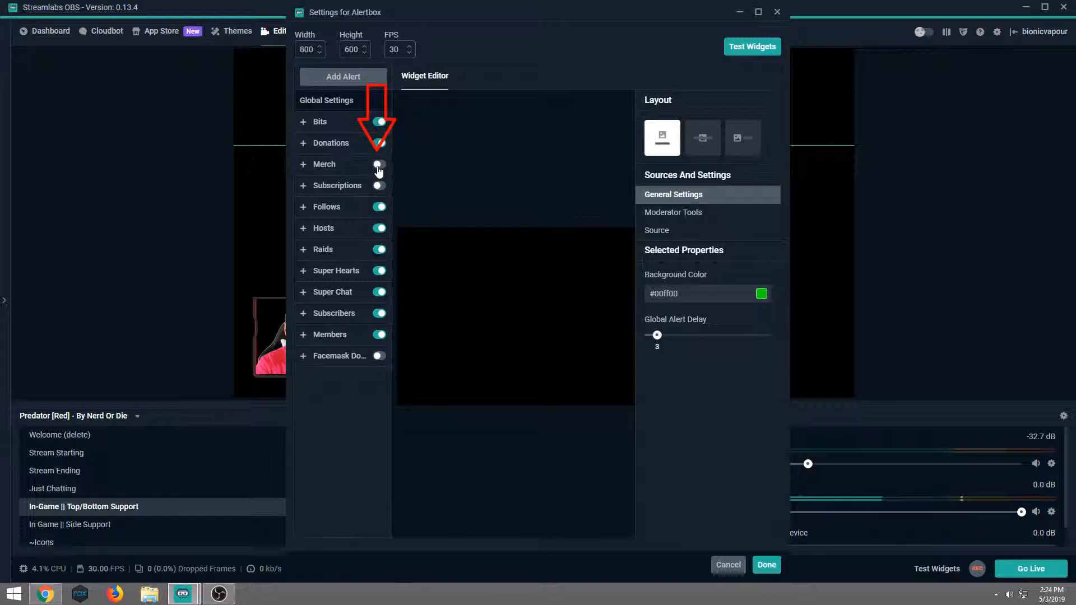
# Enable subscription alerts, try the alternative layouts, select the image-above-text layout and accept the Alertbox settings
pyautogui.click(385, 191)
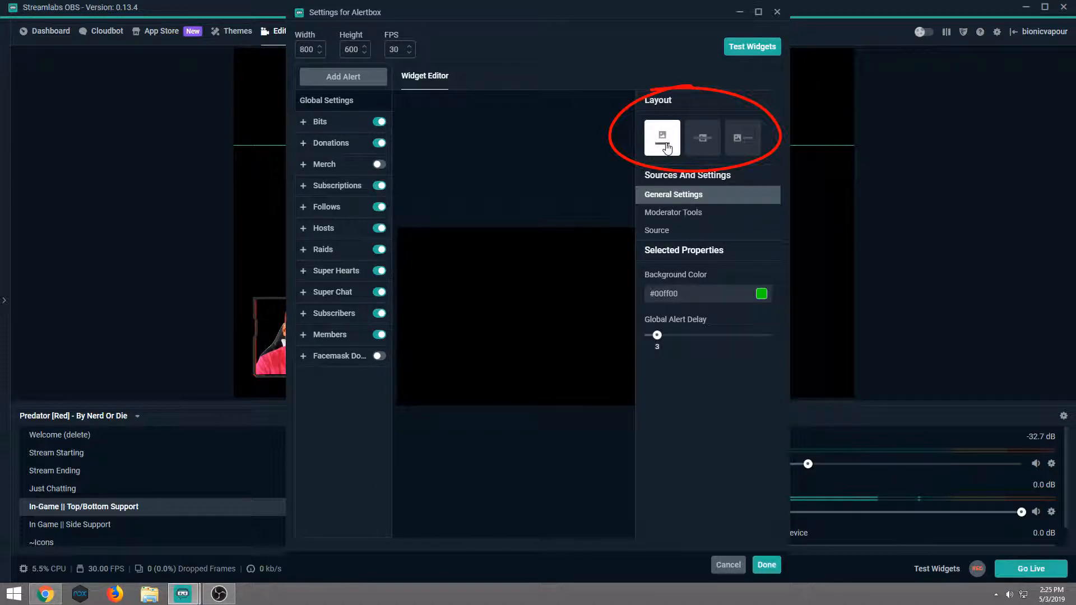
pyautogui.click(703, 144)
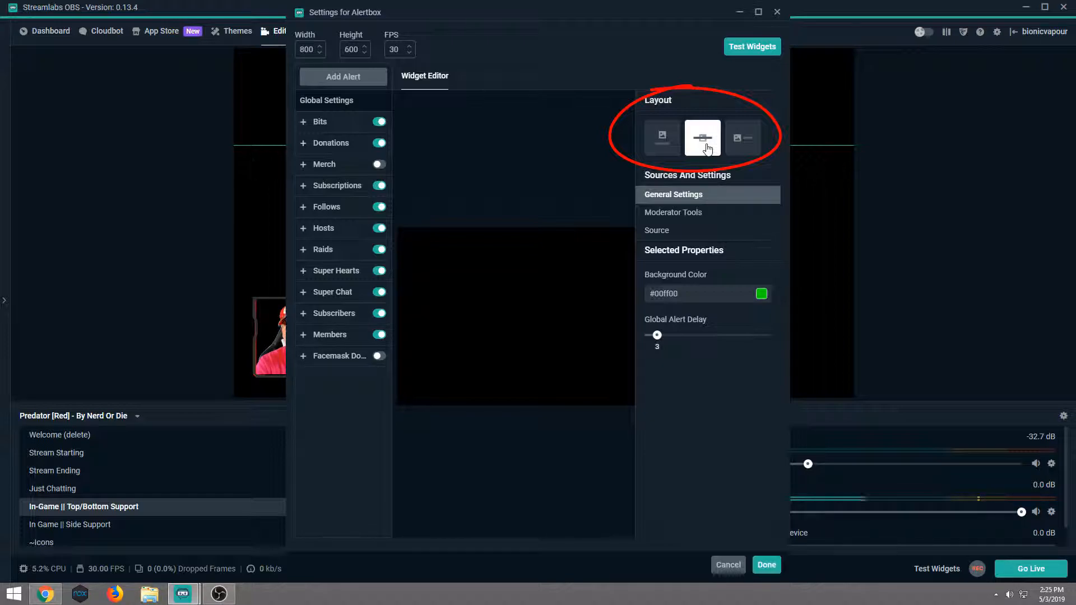
pyautogui.click(740, 144)
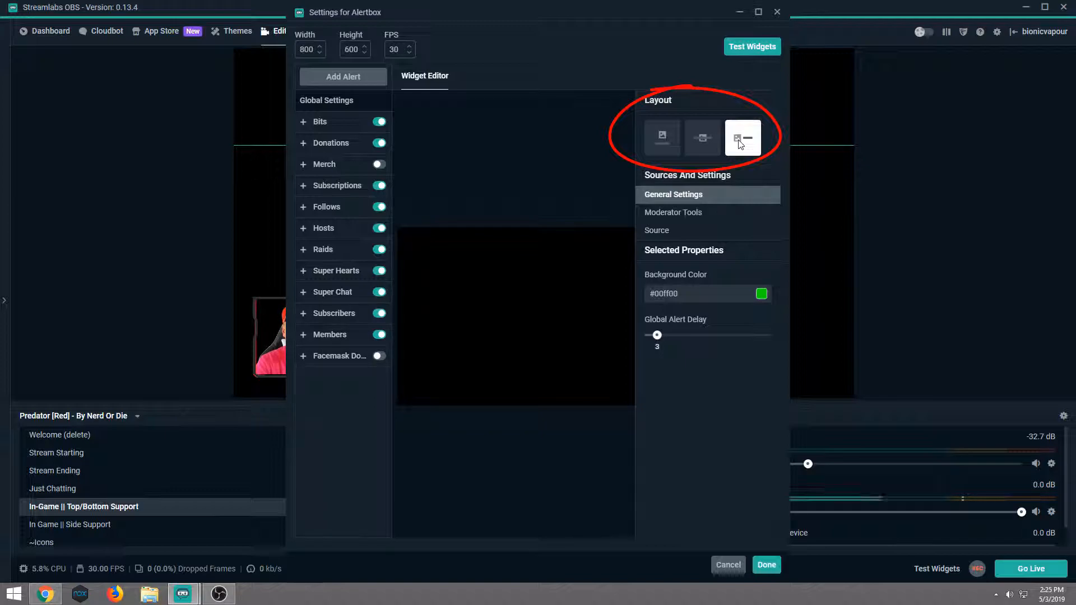
pyautogui.click(661, 149)
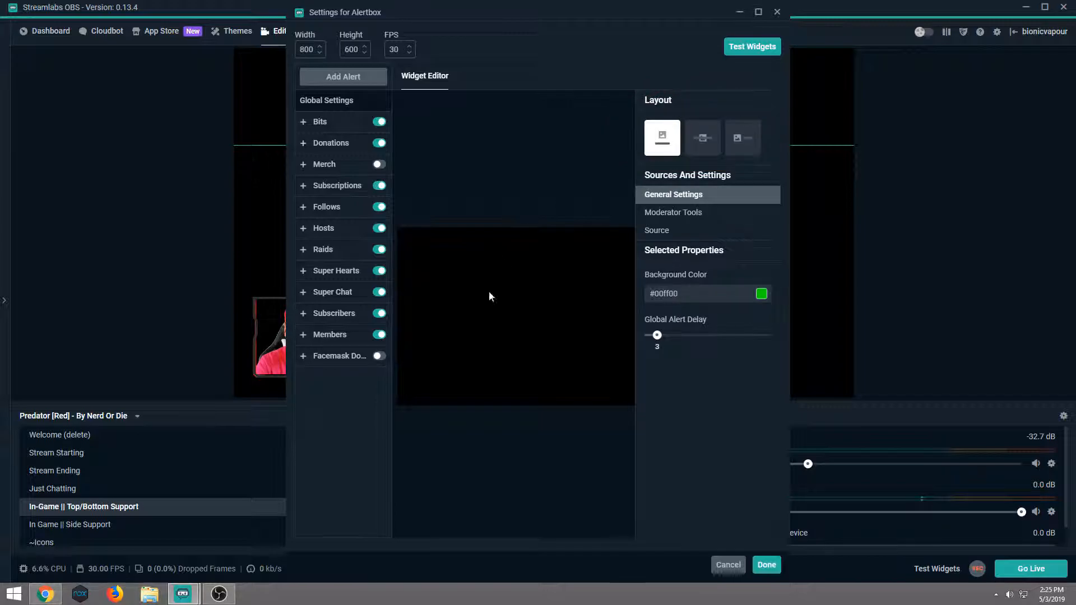
pyautogui.click(767, 565)
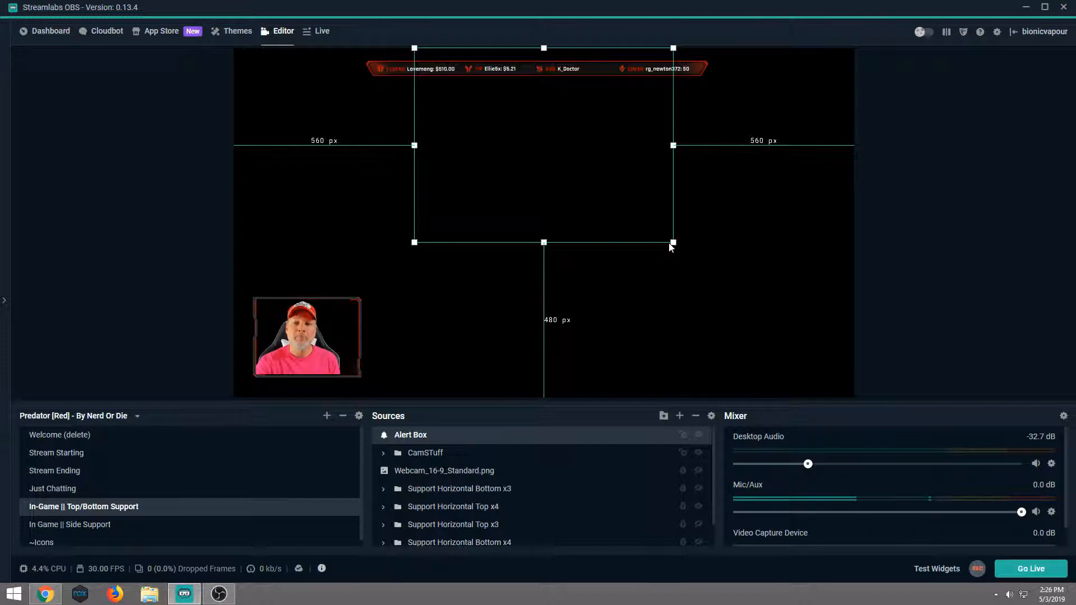
# Shrink the Alert Box and place it above the webcam, about 143 px from the canvas top and 1445 px from its right edge
pyautogui.moveTo(673, 241); pyautogui.dragTo(360, 183)
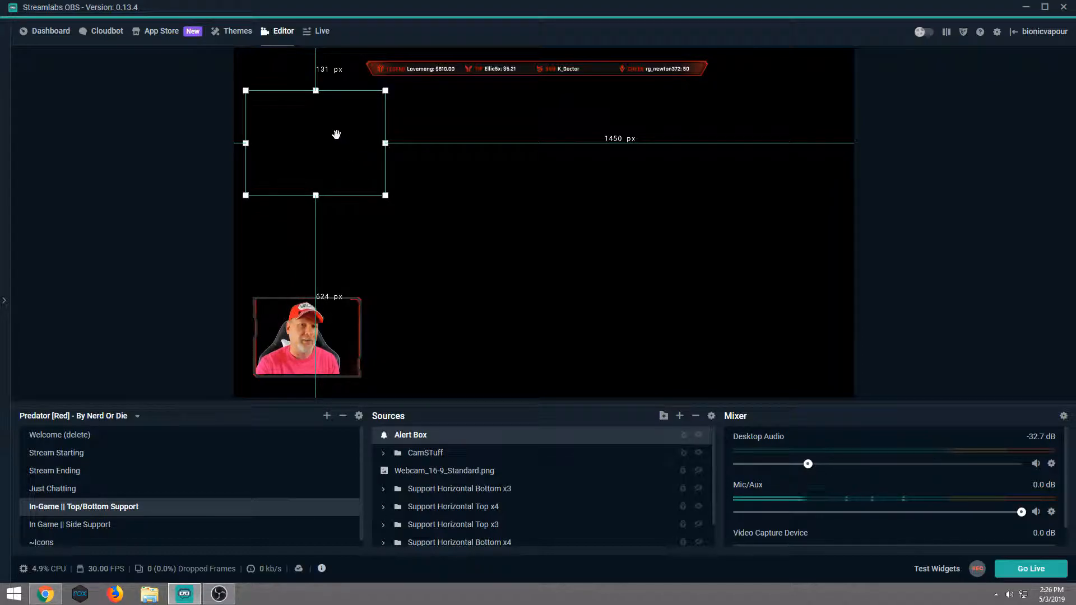
pyautogui.moveTo(337, 135); pyautogui.dragTo(790, 146)
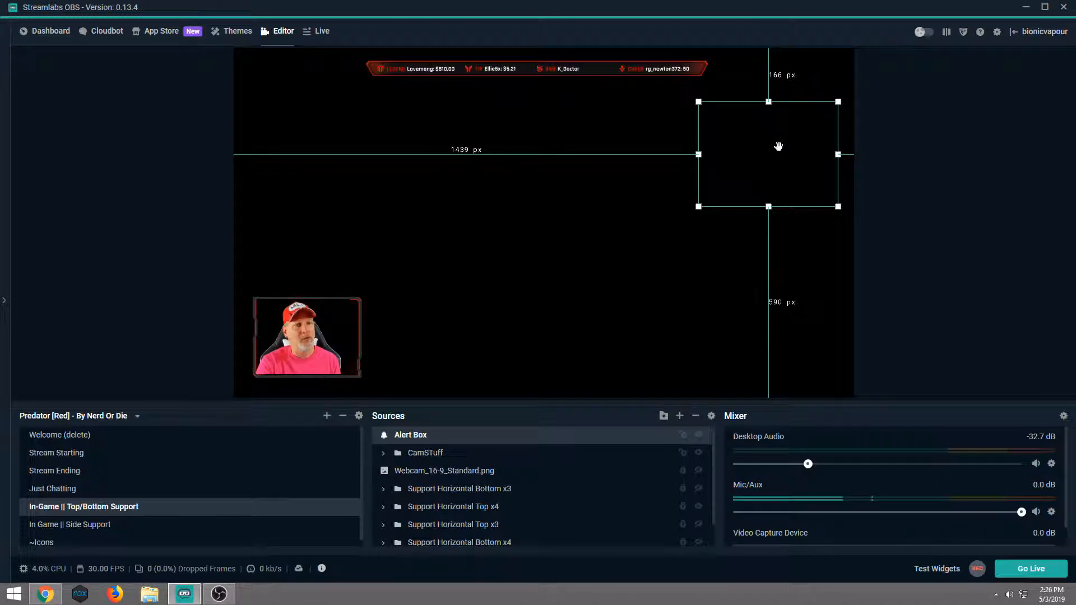
pyautogui.moveTo(778, 147); pyautogui.dragTo(327, 140)
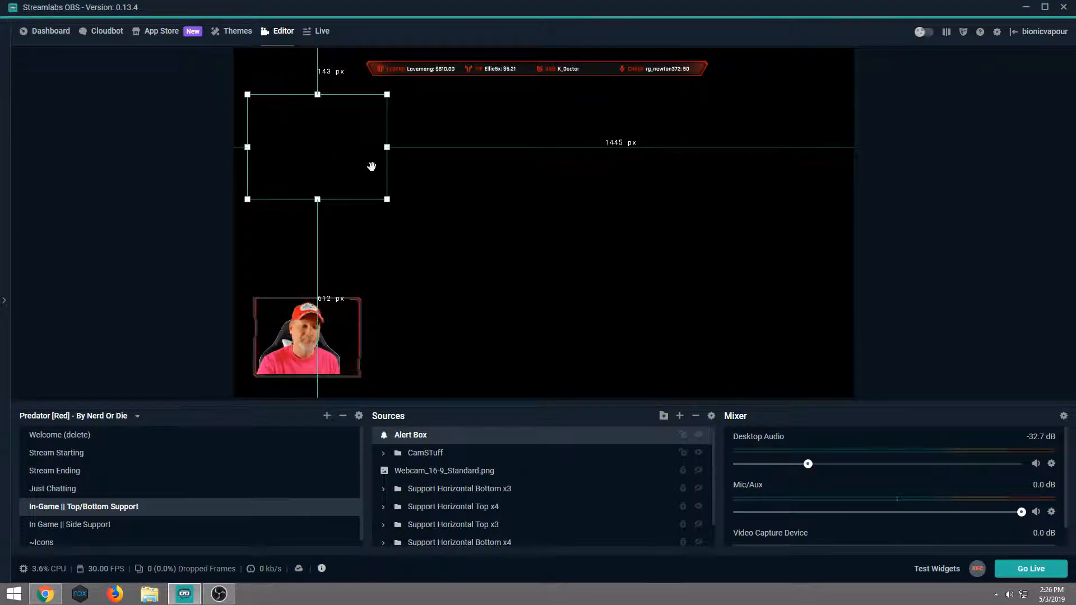
# Open the Alert Box widget's full settings page from the dashboard's widget gallery
pyautogui.click(58, 32)
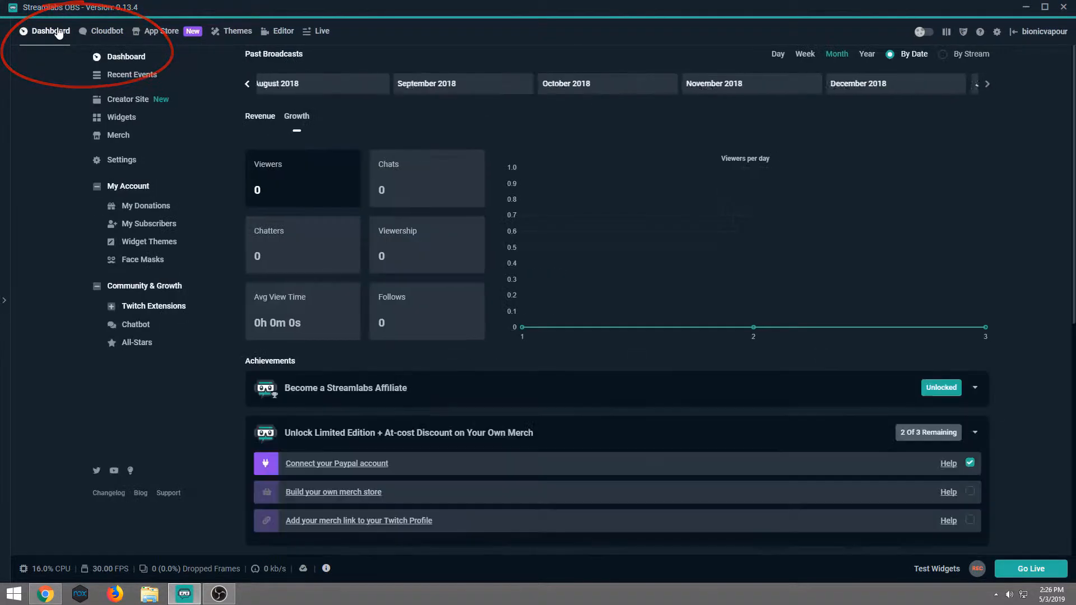
pyautogui.click(122, 119)
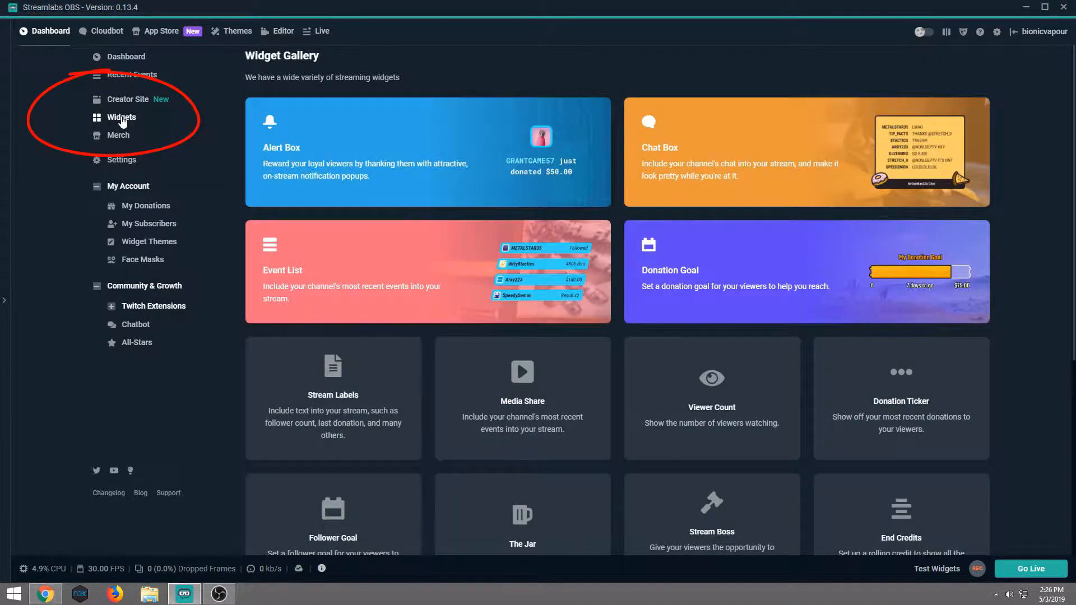
pyautogui.click(348, 144)
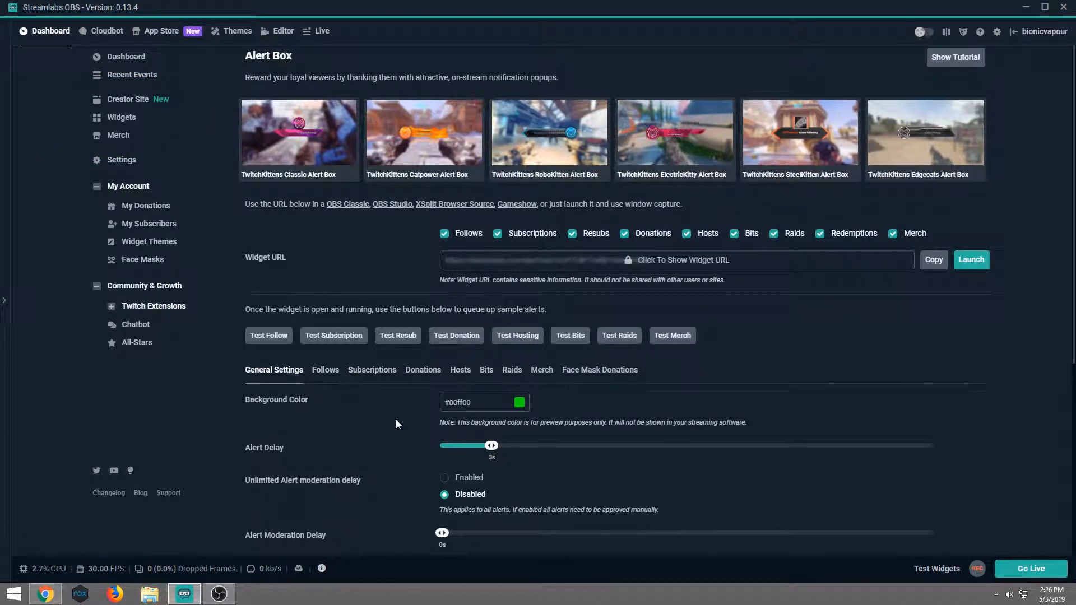
# Look through the follow, subscription, donation and host alert categories, and examine the donation alert's minimum amount options
pyautogui.scroll(-1, 347, 364)
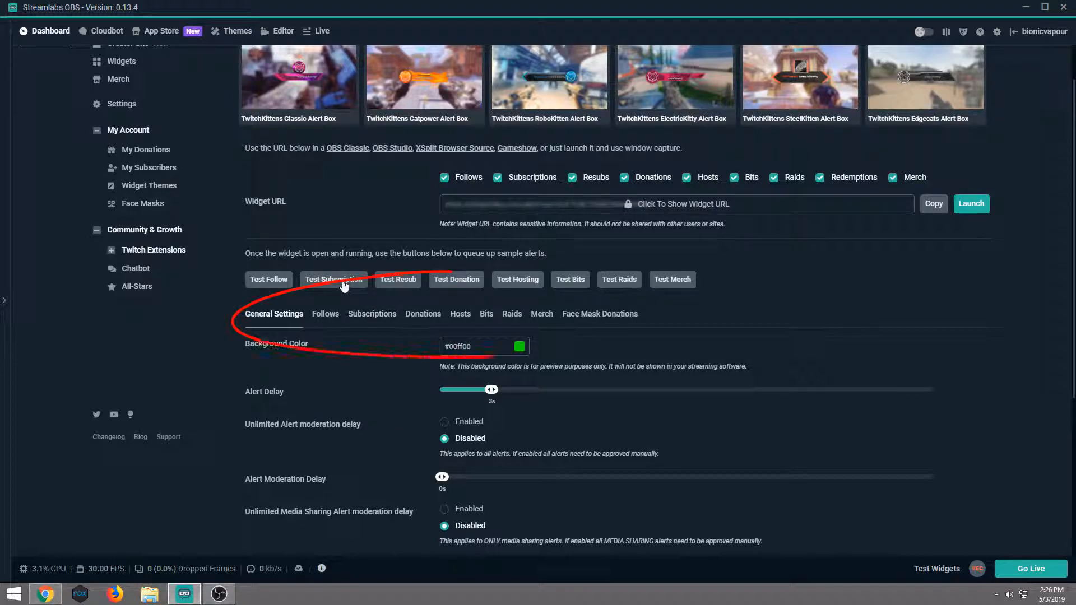
pyautogui.click(336, 319)
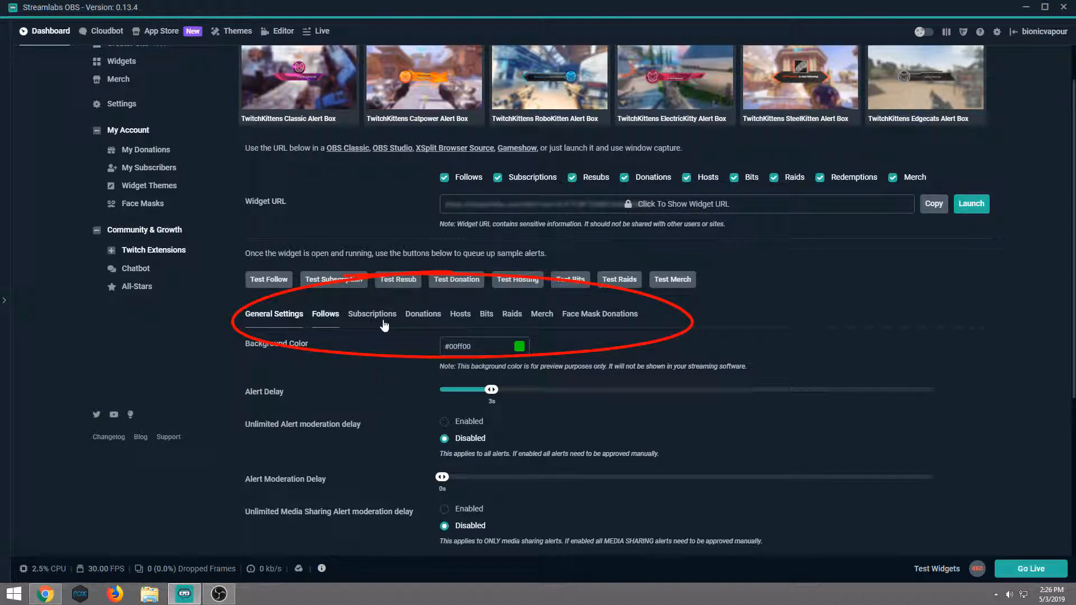
pyautogui.click(385, 319)
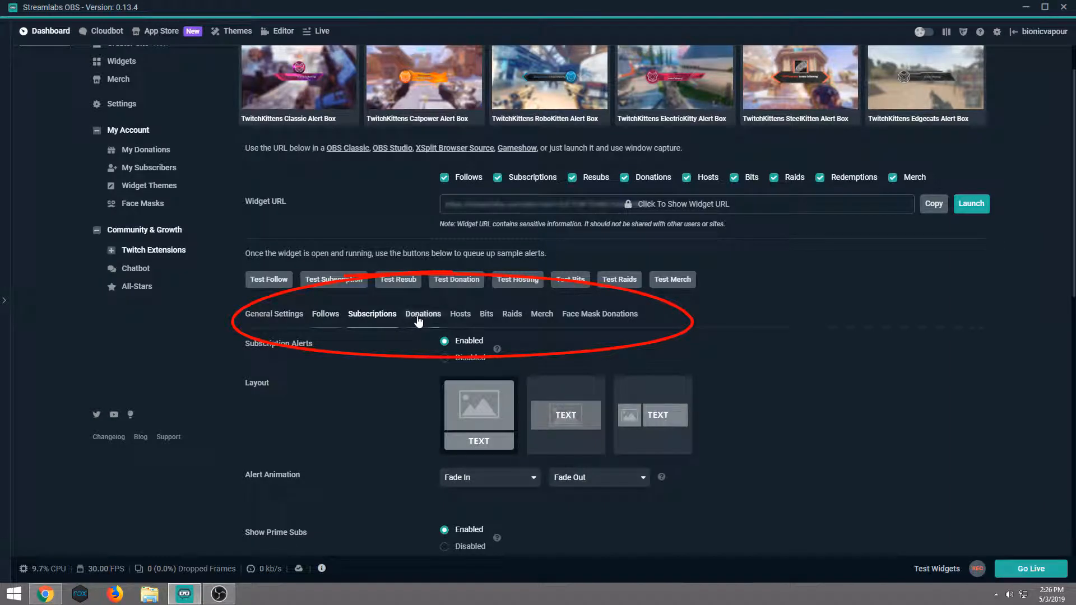
pyautogui.click(421, 317)
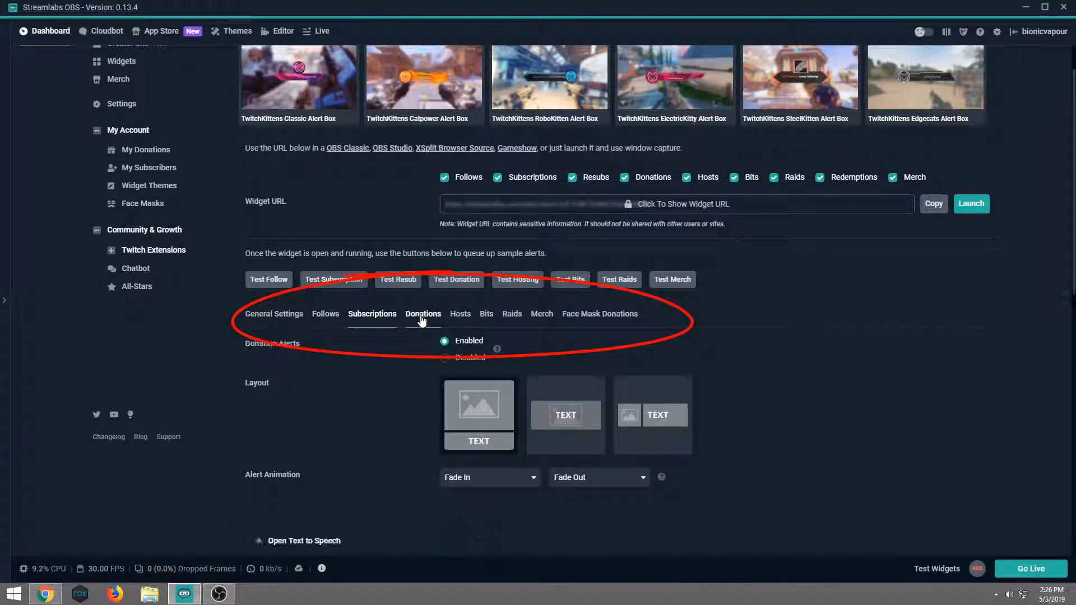
pyautogui.click(463, 317)
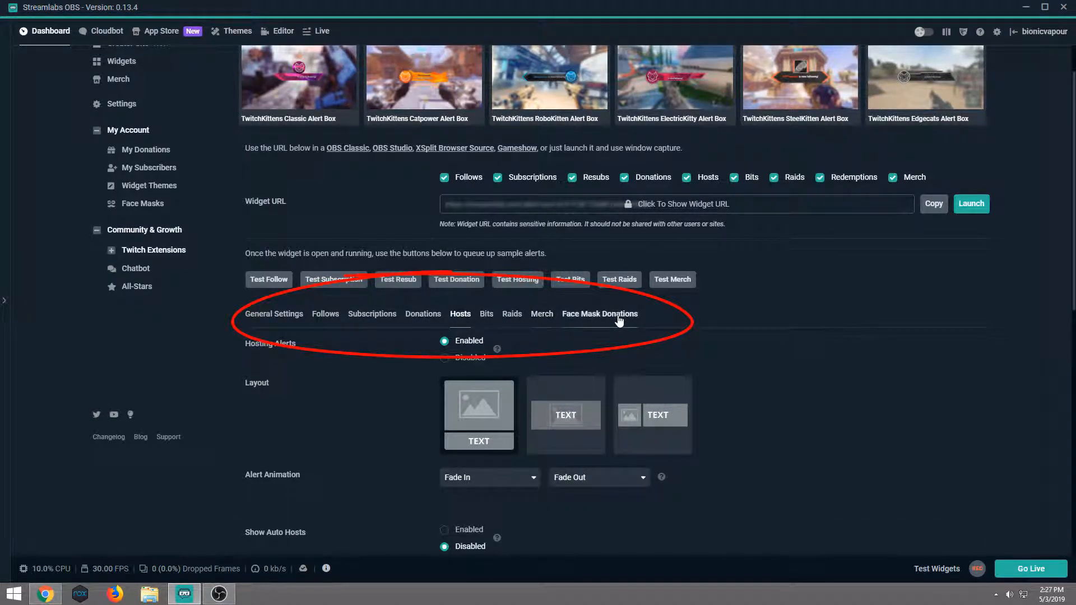
pyautogui.click(408, 317)
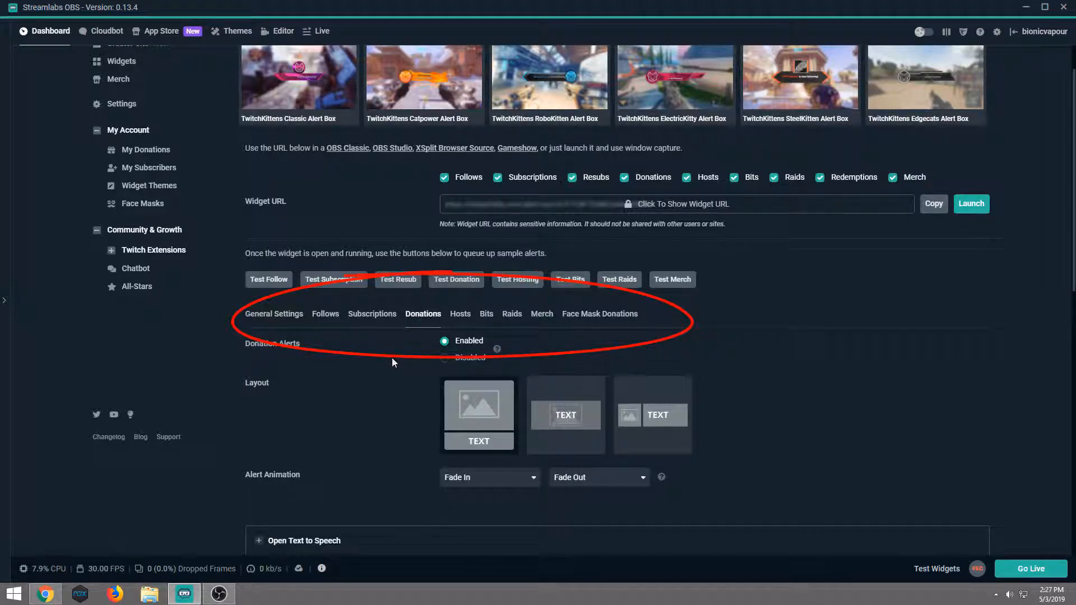
pyautogui.scroll(-6, 392, 358)
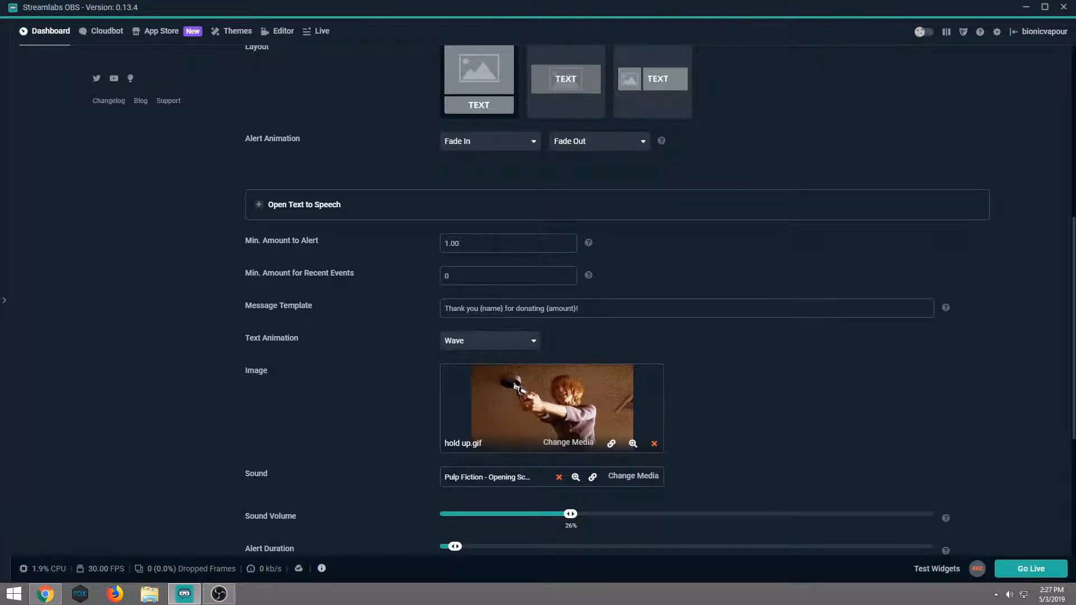
pyautogui.moveTo(589, 245)
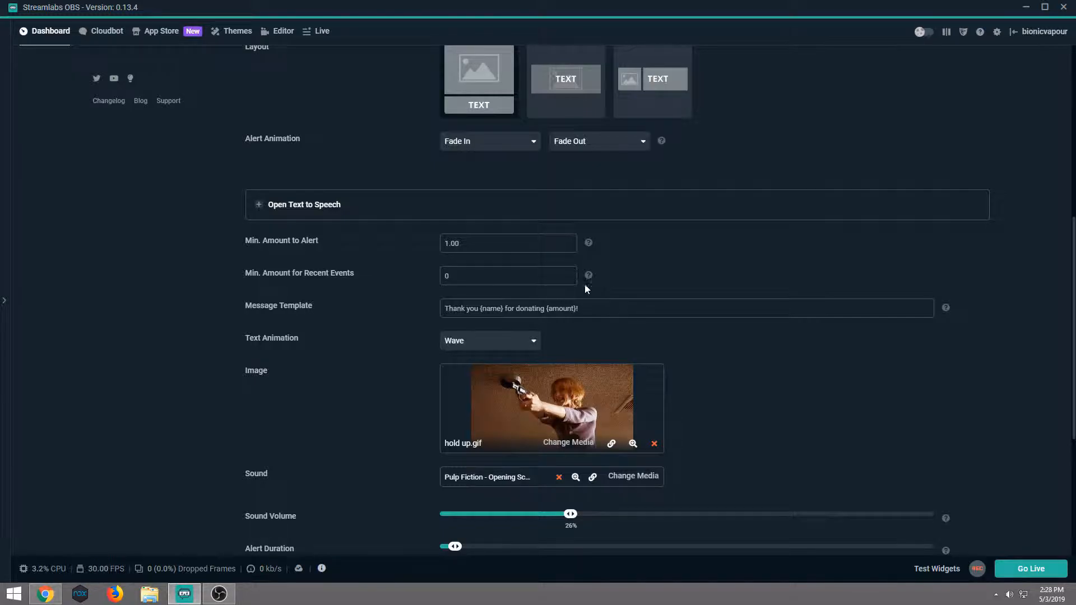
pyautogui.scroll(-1, 588, 287)
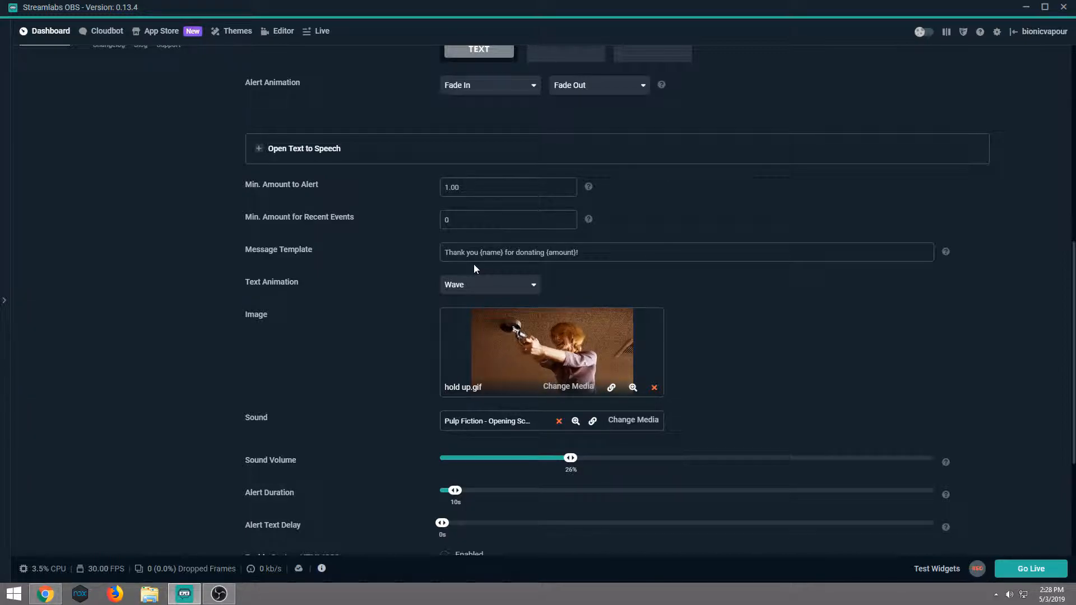
pyautogui.click(460, 221)
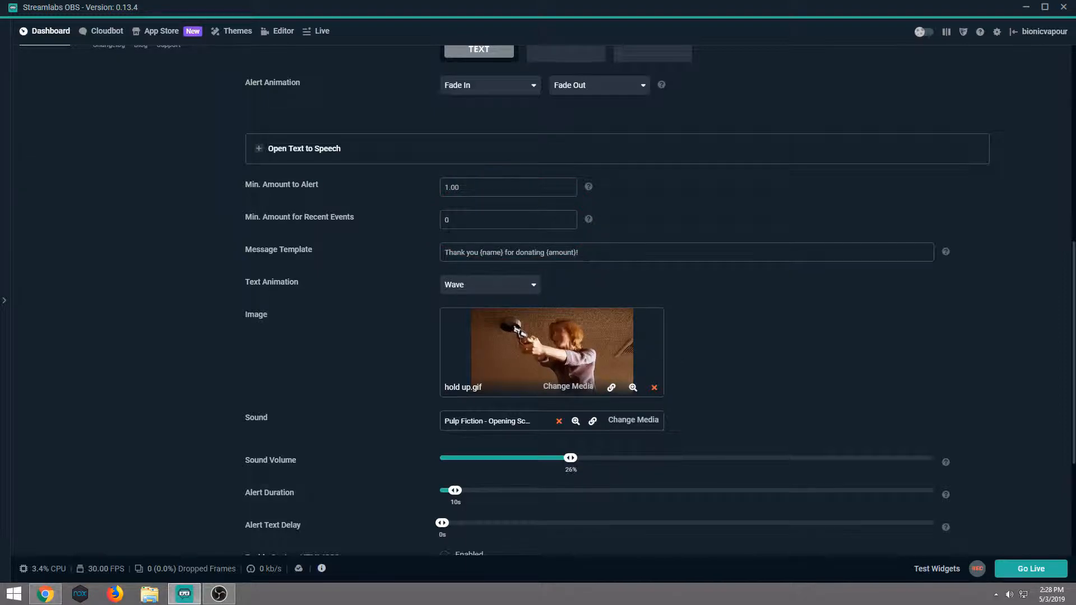
# Change the donation alert's message template to "Clap for {name} for donating {amount}!"
pyautogui.click(478, 253)
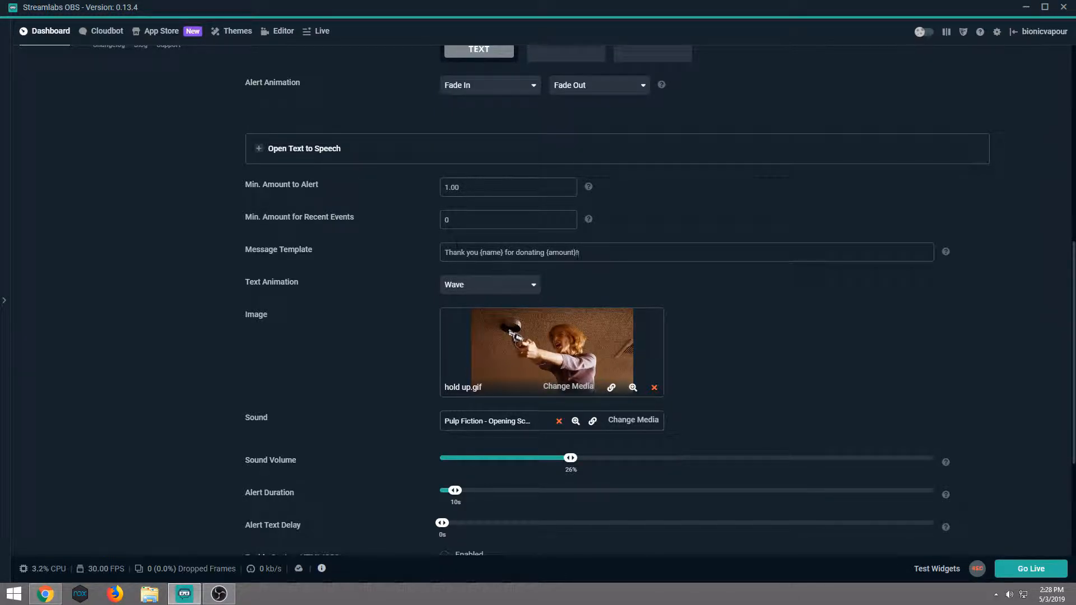
pyautogui.moveTo(479, 252); pyautogui.dragTo(429, 252)
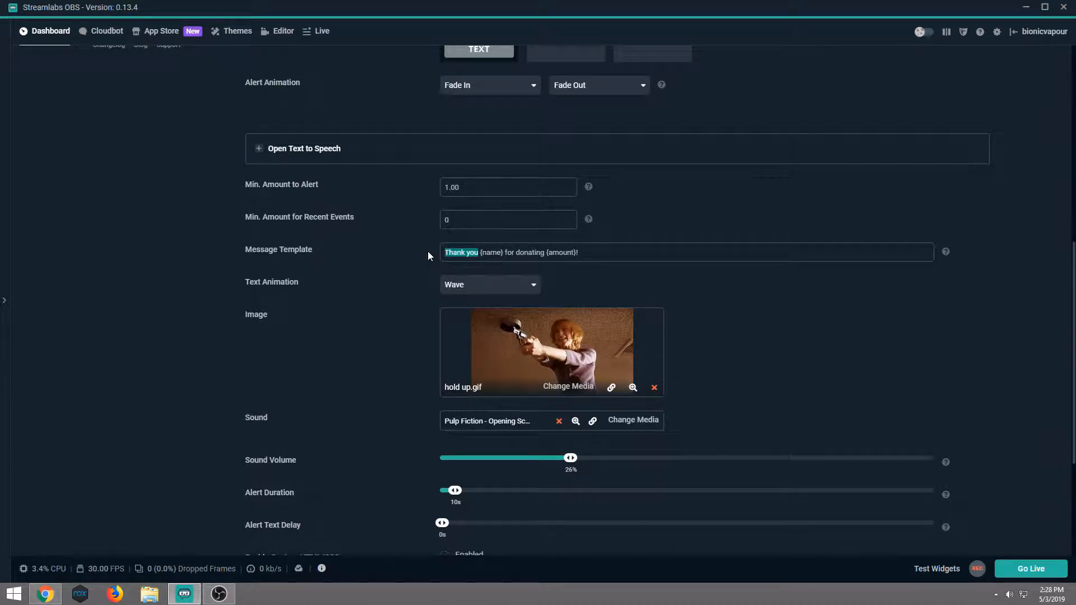
pyautogui.press('BackSpace')
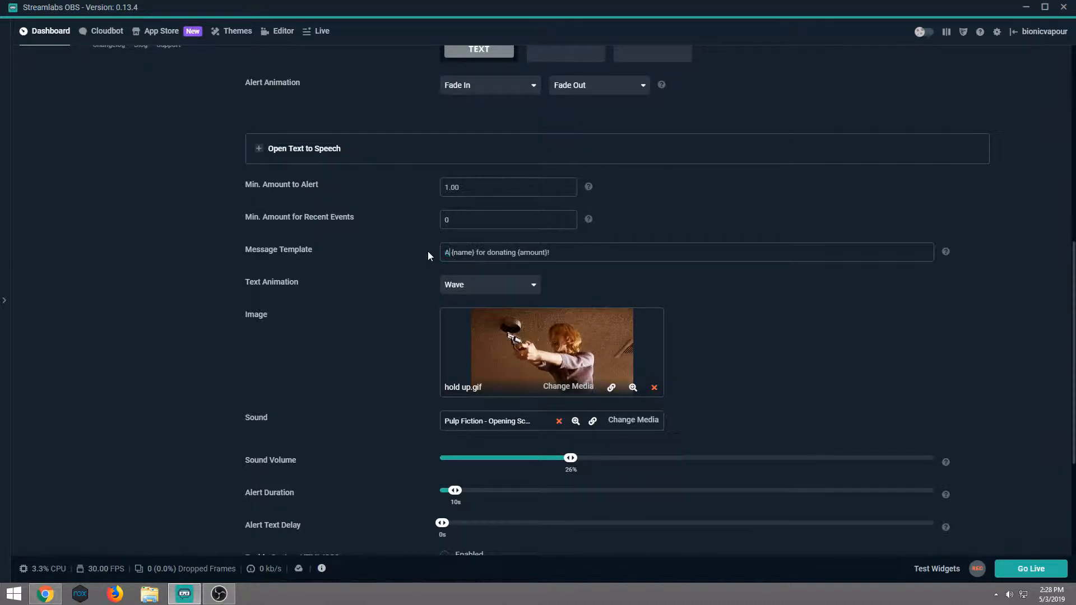
pyautogui.press('Delete')
pyautogui.write('Clap for')
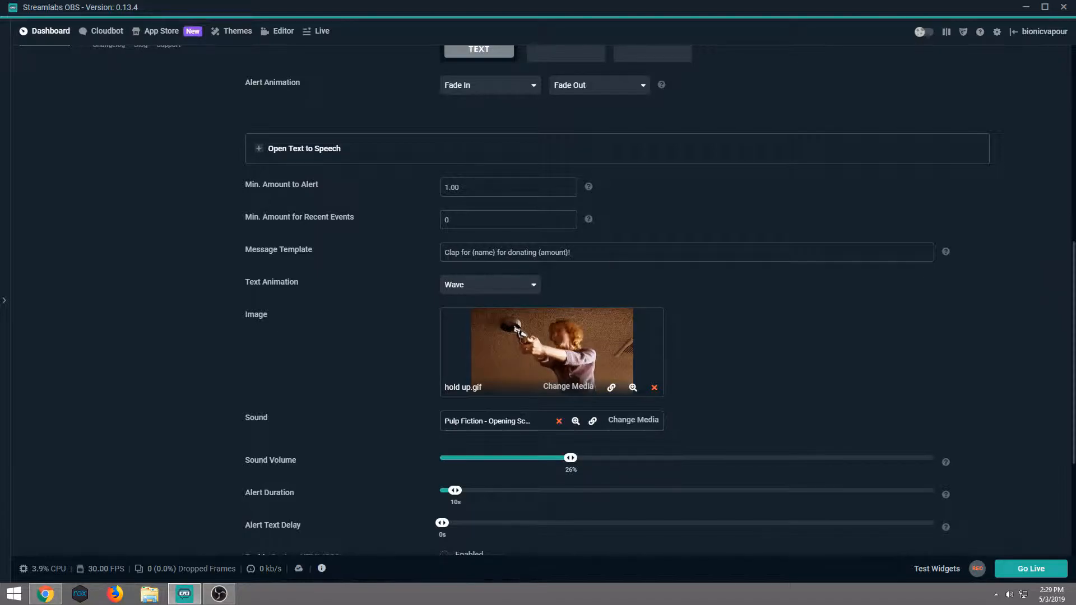
pyautogui.click(571, 252)
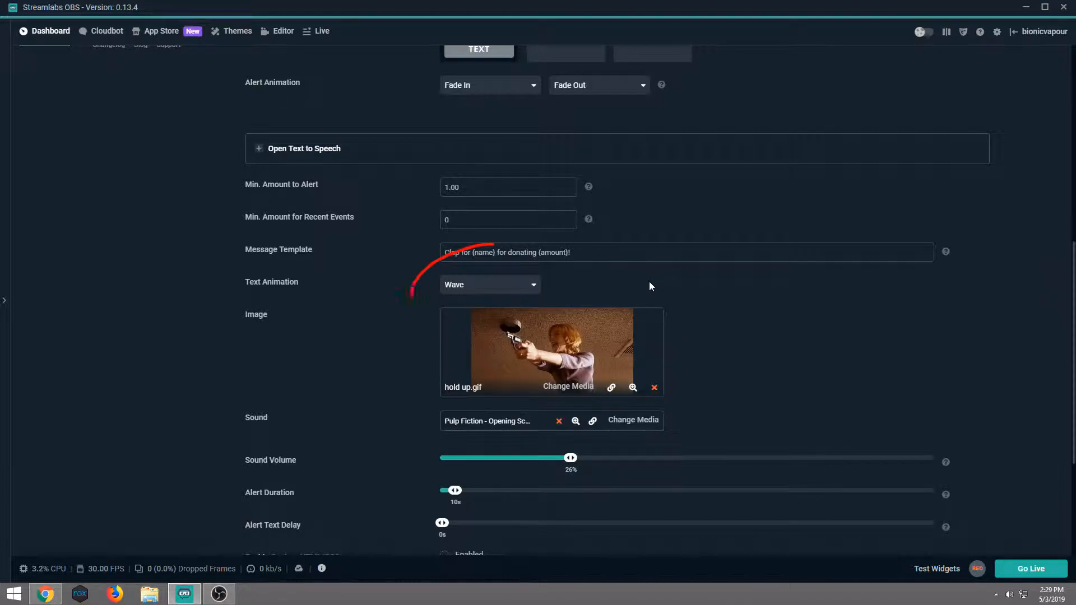
# Set the donation alert's text animation to None and review its sound volume, alert duration and text delay
pyautogui.click(537, 290)
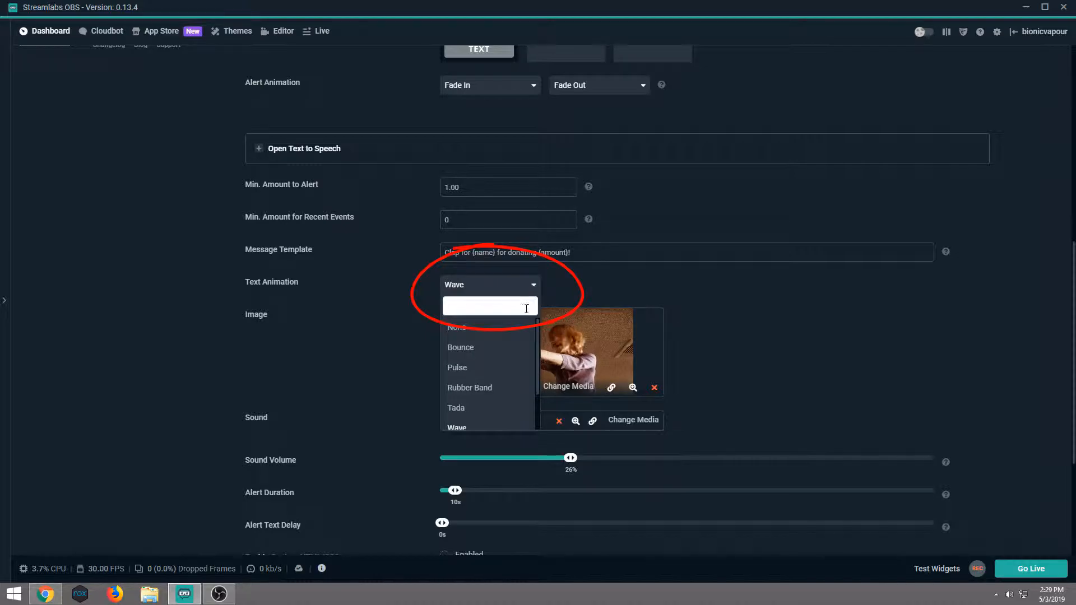
pyautogui.click(478, 332)
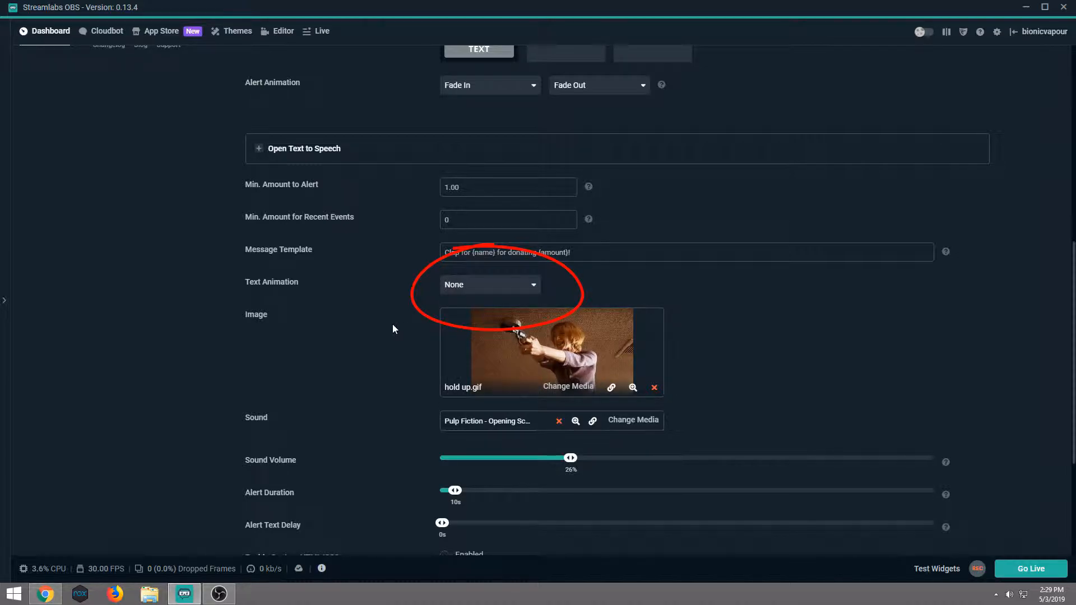
pyautogui.scroll(-1, 539, 352)
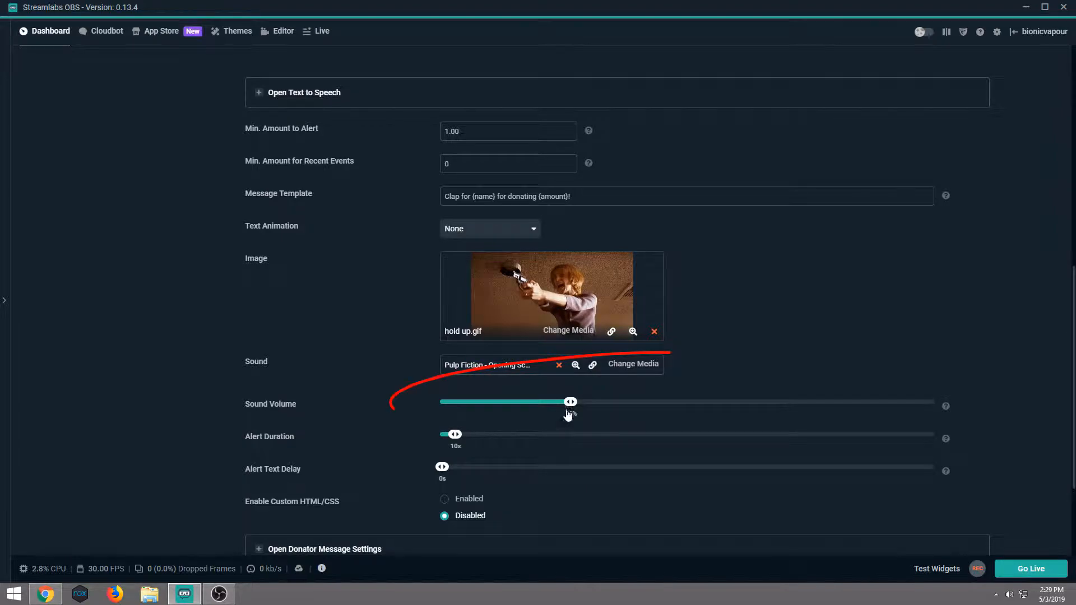
pyautogui.moveTo(570, 405)
pyautogui.mouseDown()
pyautogui.moveTo(587, 408)
pyautogui.moveTo(542, 406)
pyautogui.moveTo(571, 406)
pyautogui.mouseUp()
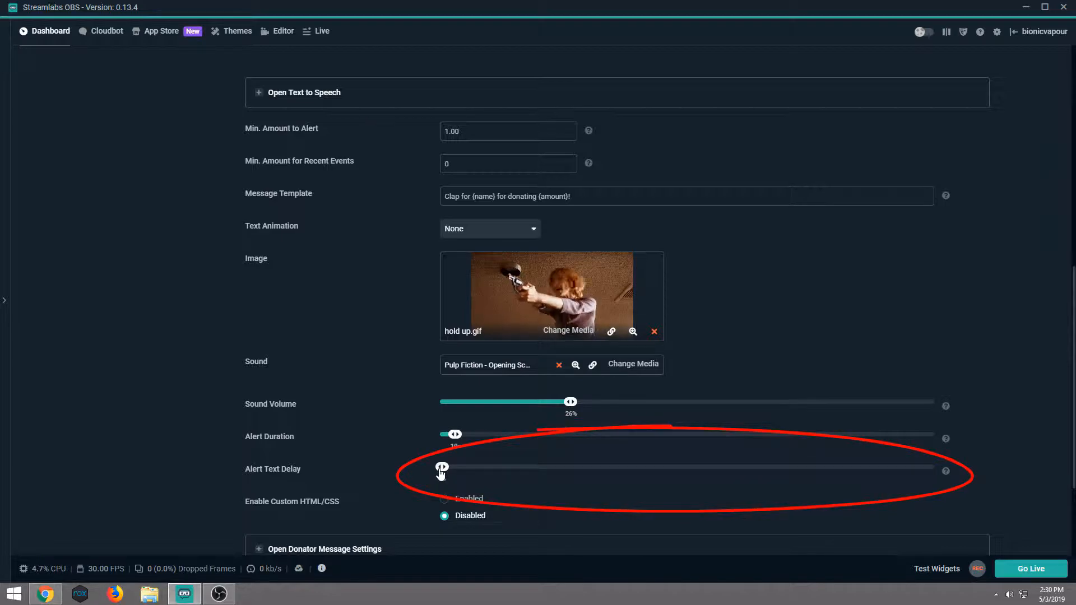
pyautogui.scroll(-1, 470, 490)
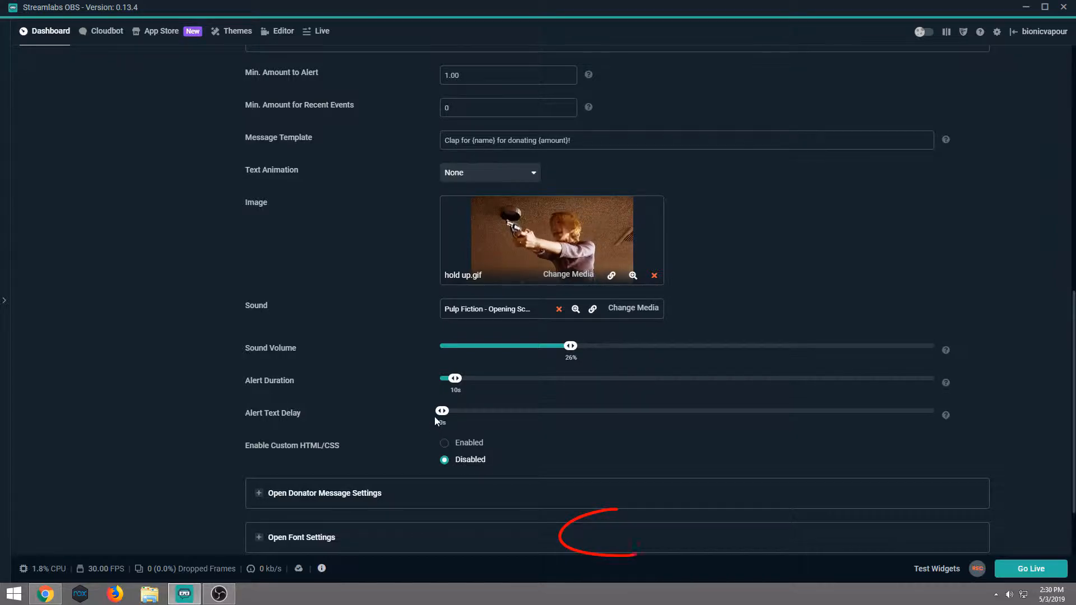
# Save the donation alert settings and return to the scene editor to check the Alert Box
pyautogui.scroll(-2, 439, 422)
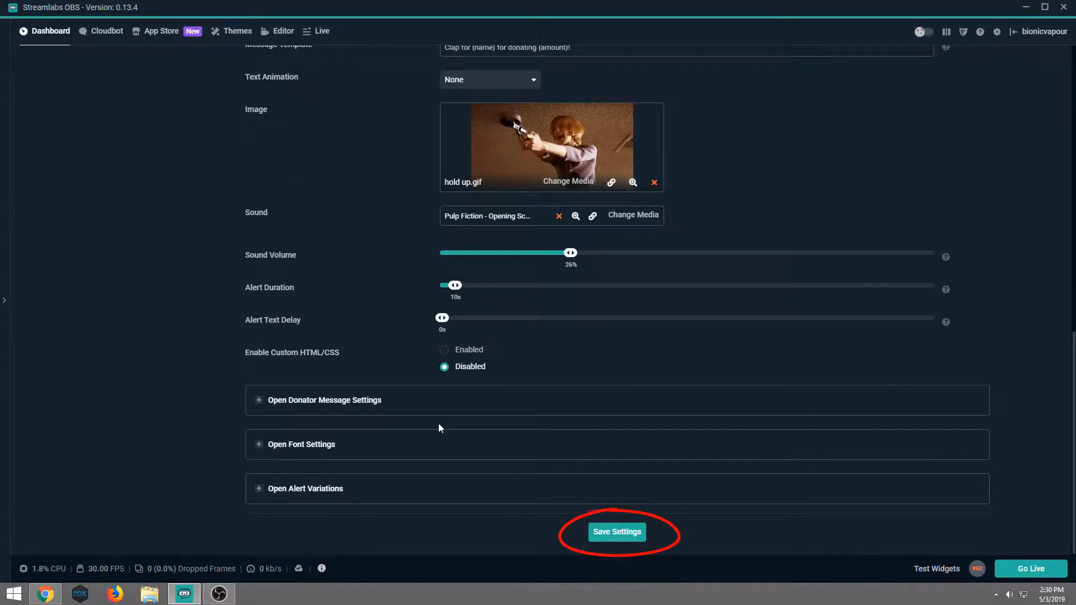
pyautogui.click(617, 532)
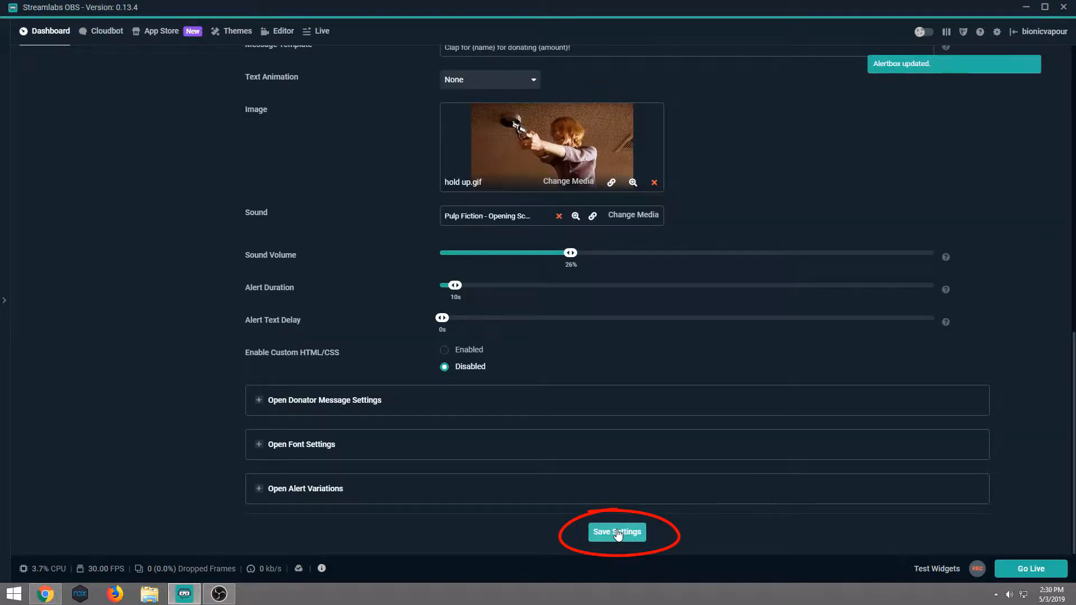
pyautogui.scroll(12, 355, 168)
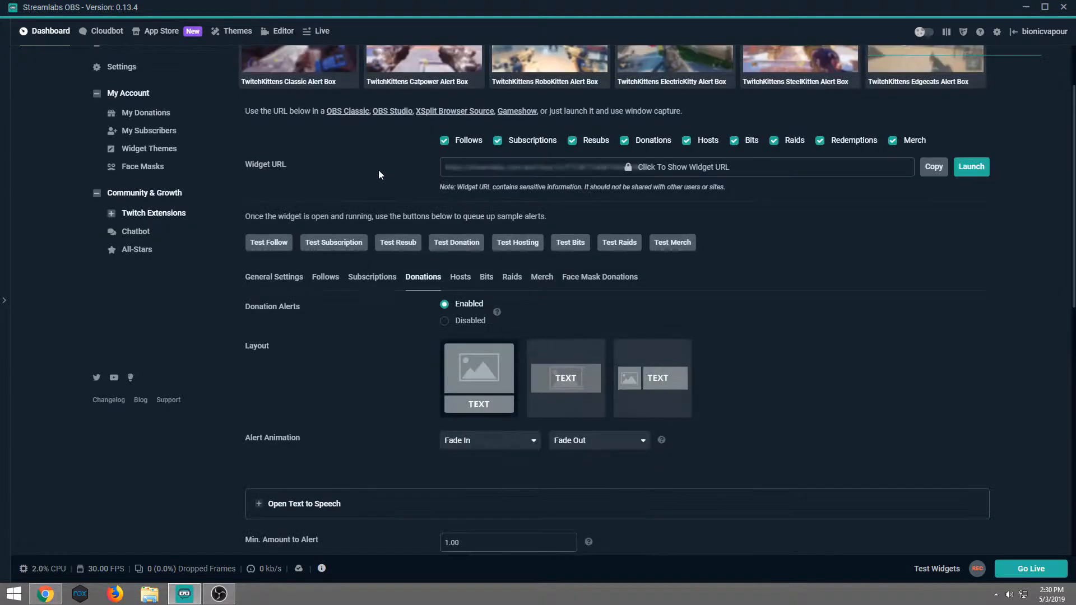
pyautogui.click(278, 31)
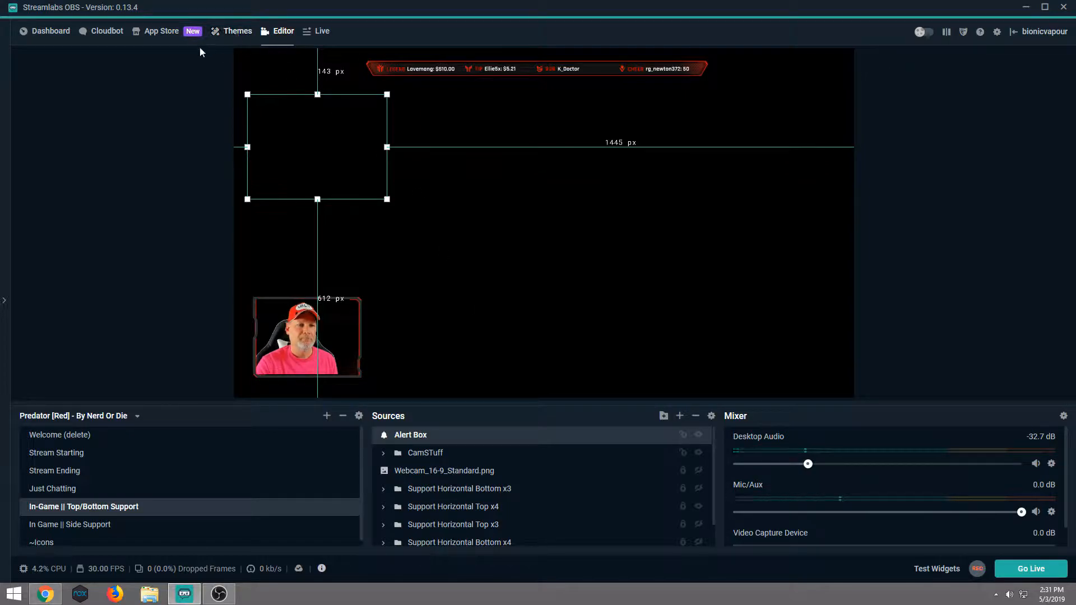
# Reopen the Alert Box widget's donation alert settings from the dashboard's widget gallery
pyautogui.click(51, 31)
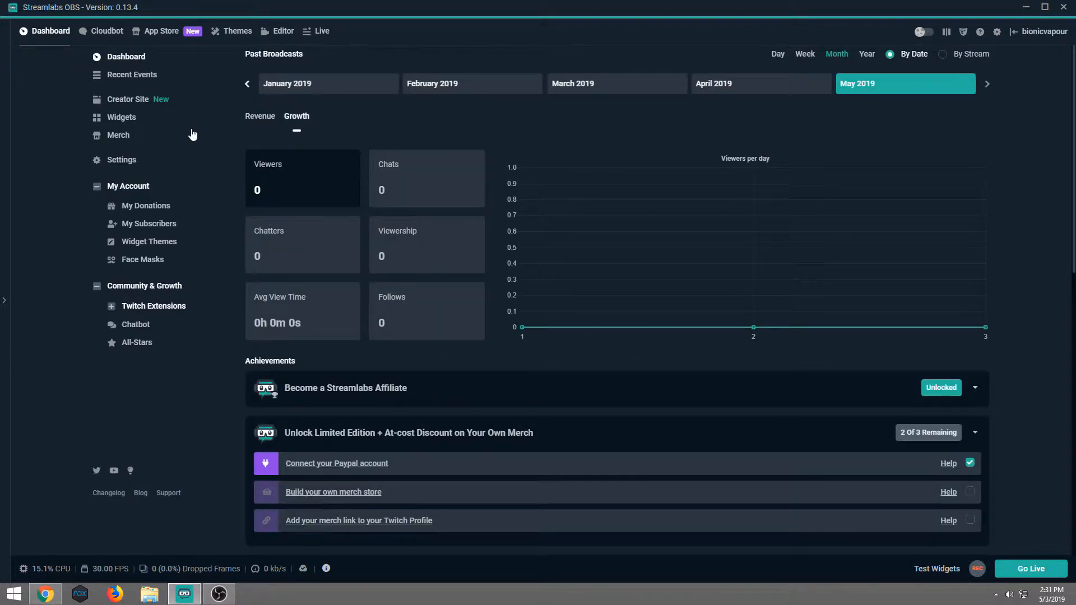
pyautogui.click(125, 117)
pyautogui.click(368, 151)
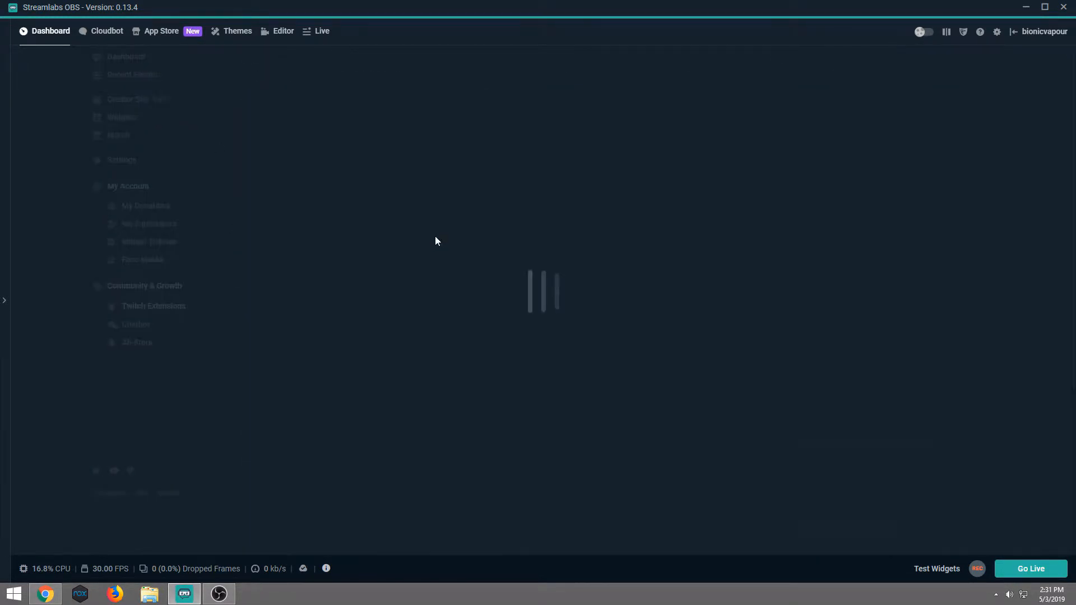
pyautogui.scroll(-1, 422, 417)
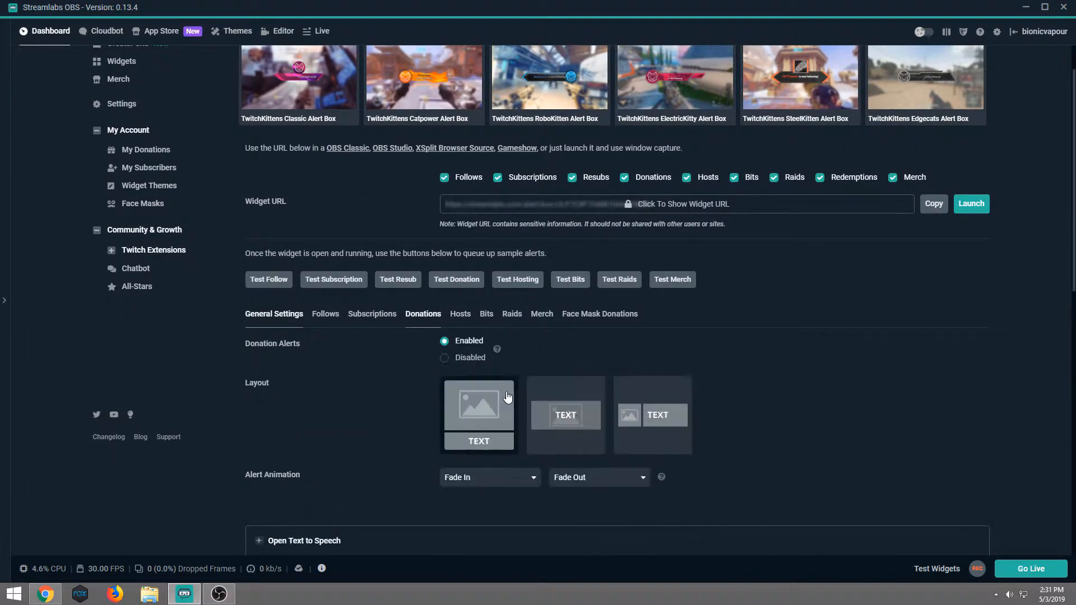
# Change the donation alert's message template to "{name} donated {amount}!"
pyautogui.scroll(-5, 507, 396)
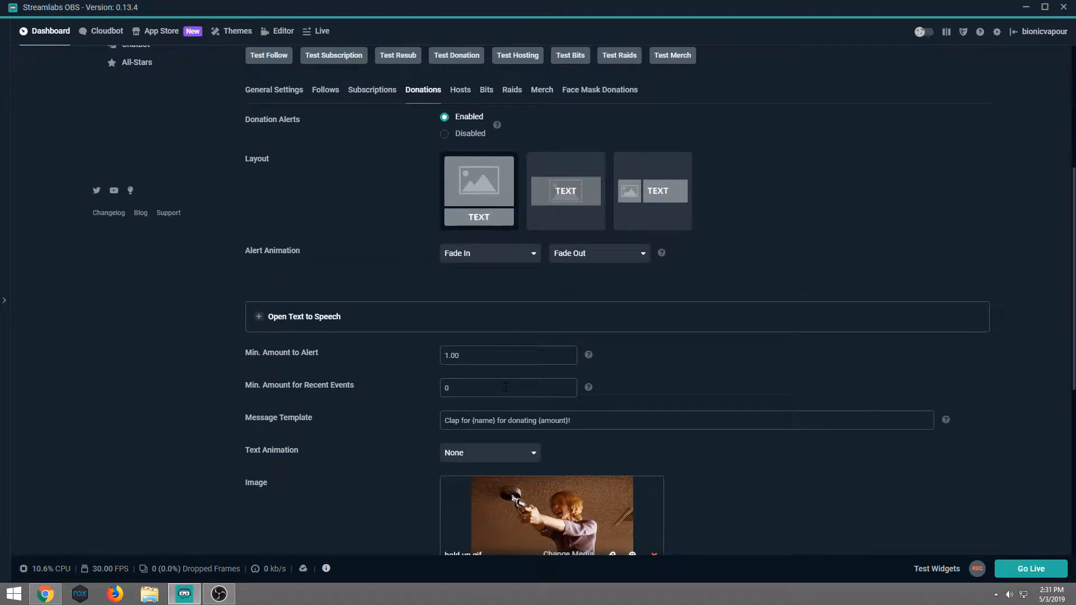
pyautogui.scroll(-2, 504, 391)
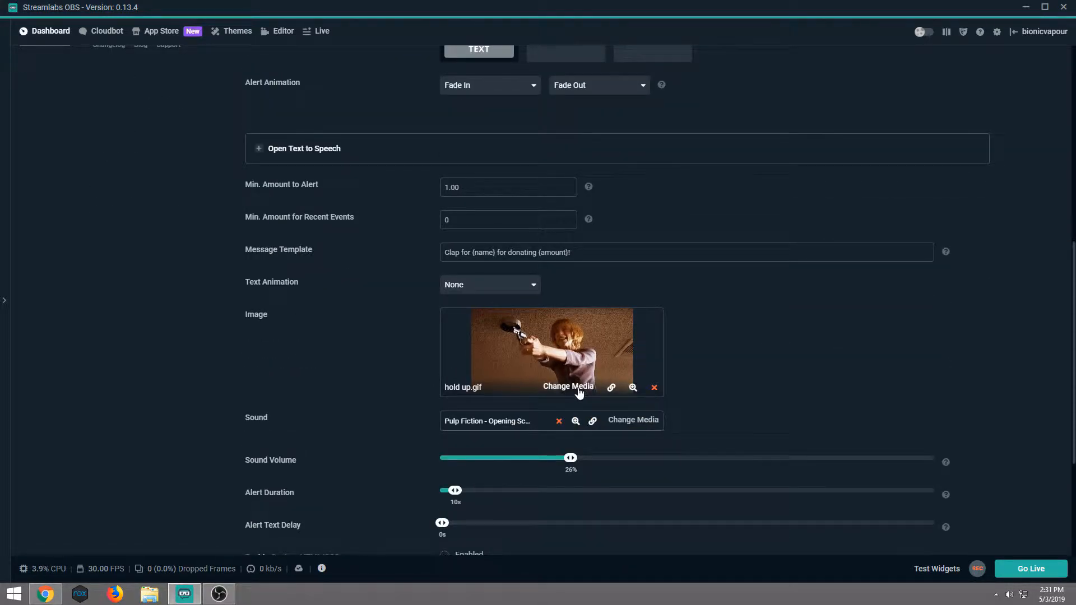
pyautogui.moveTo(472, 252); pyautogui.dragTo(421, 255)
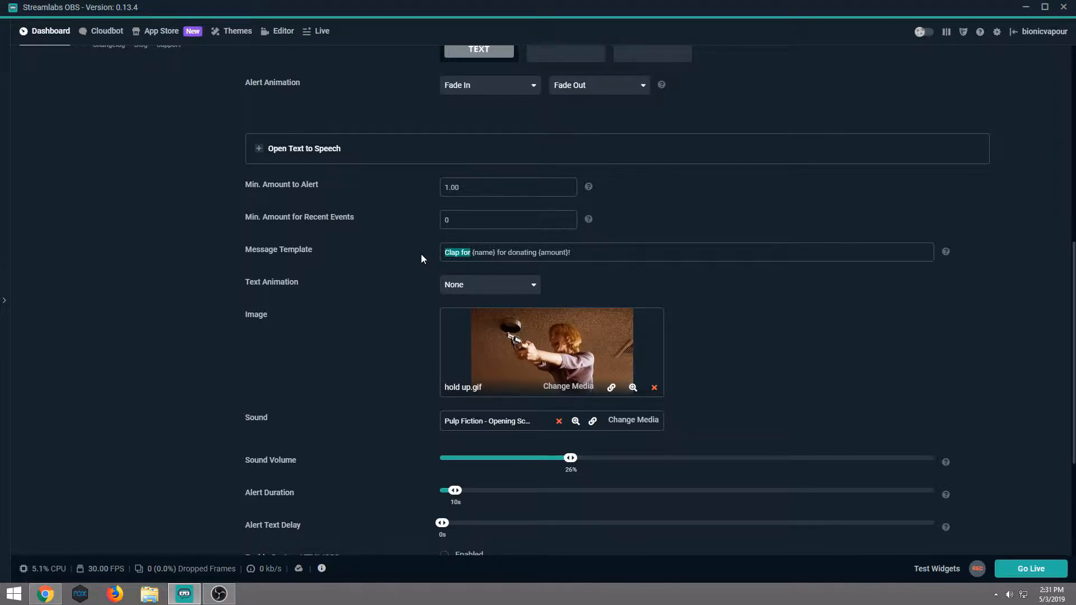
pyautogui.press('BackSpace')
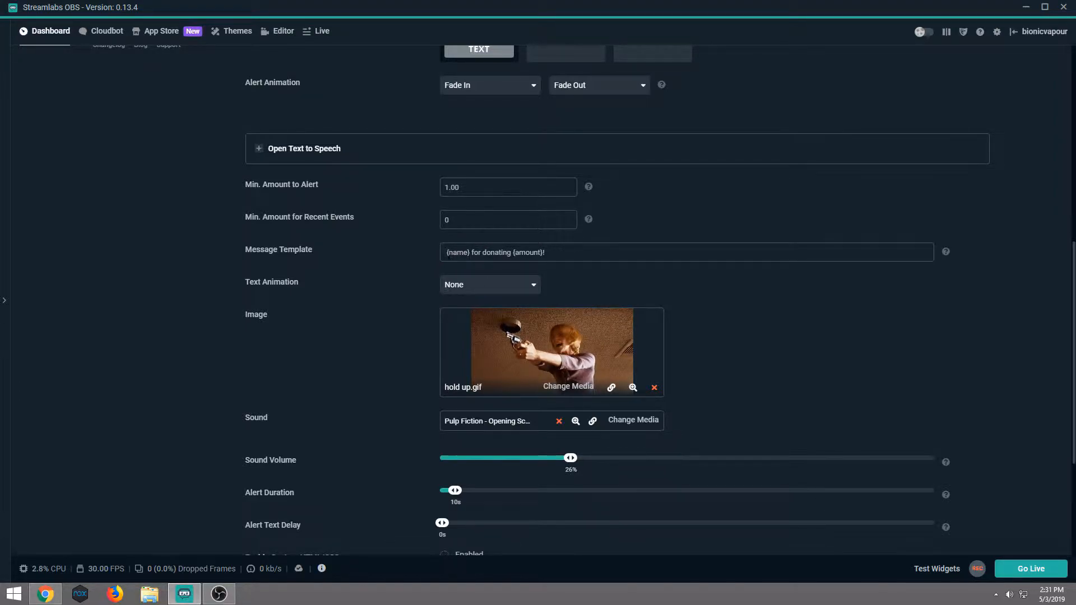
pyautogui.press('BackSpace')
pyautogui.click(508, 253)
pyautogui.moveTo(508, 253); pyautogui.dragTo(471, 255)
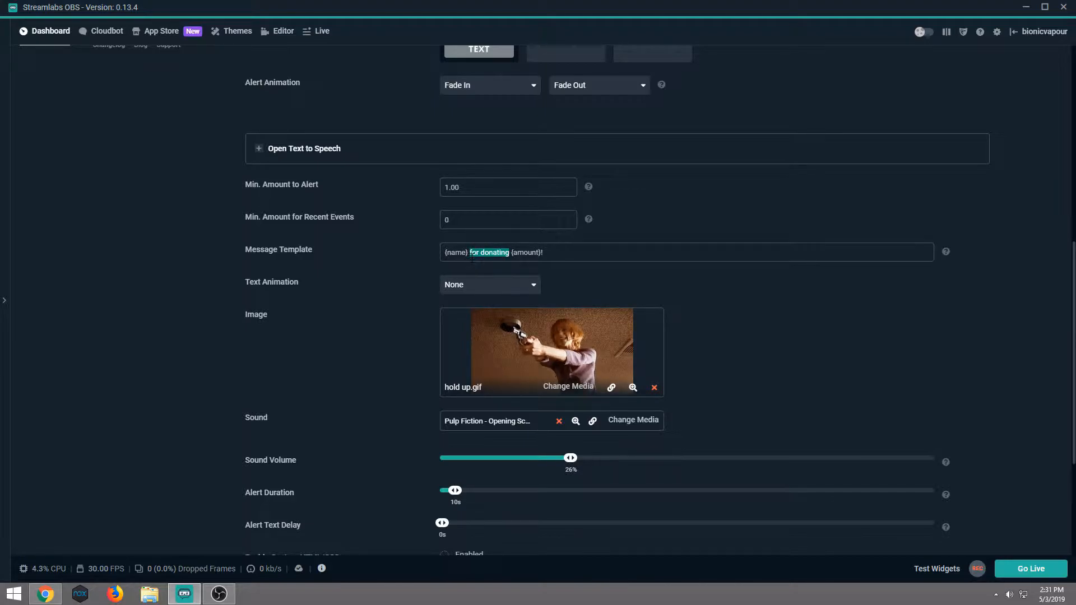
pyautogui.write('donated')
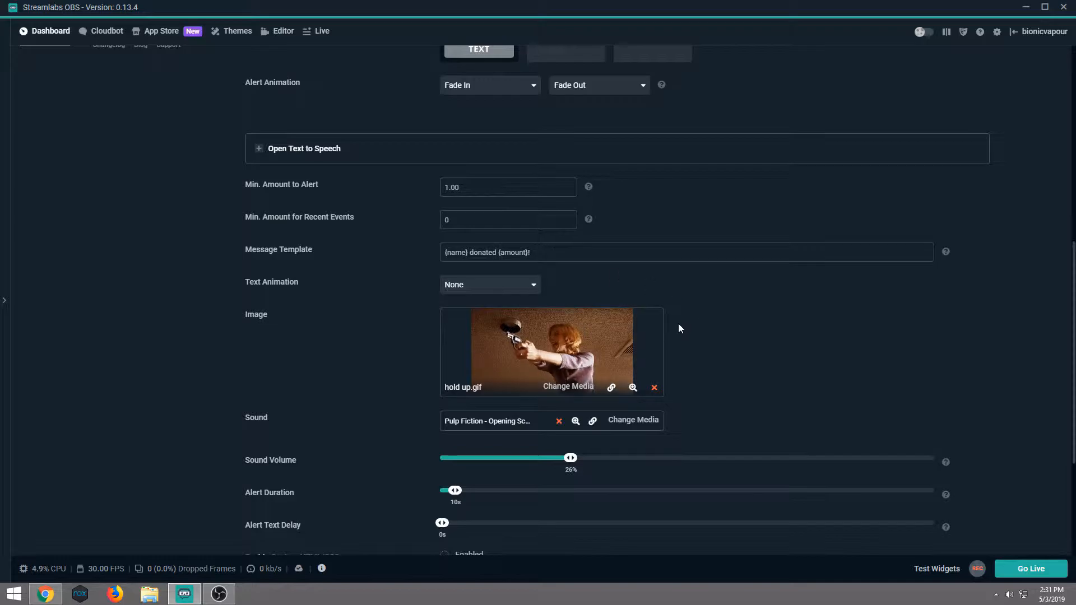
# Save the alert settings, send a test donation and view the alert in the scene editor
pyautogui.scroll(-3, 676, 330)
pyautogui.click(624, 533)
pyautogui.scroll(8, 353, 206)
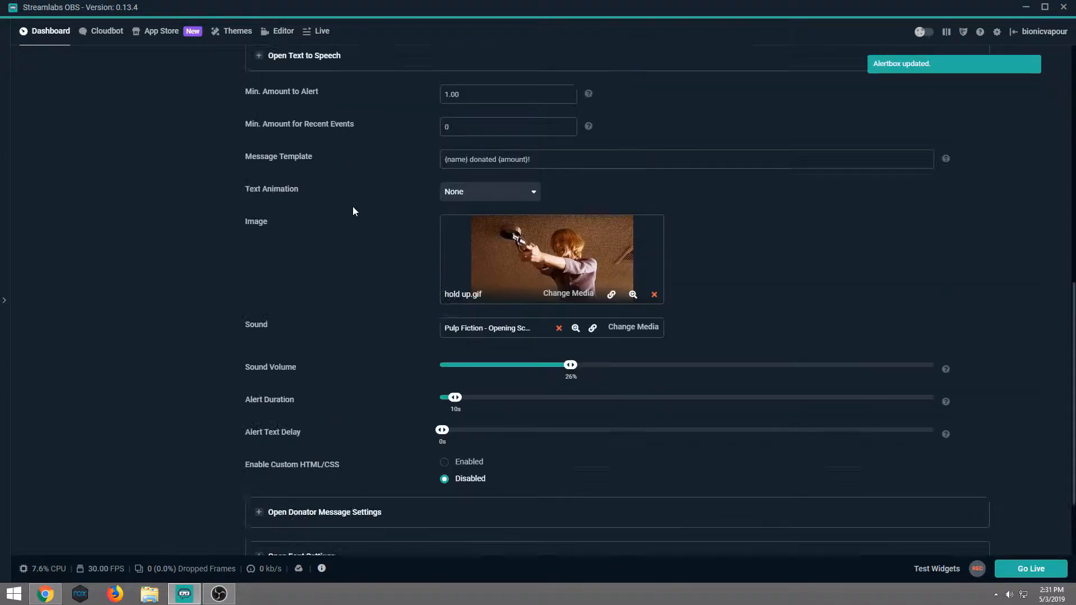
pyautogui.scroll(1, 364, 230)
pyautogui.click(469, 190)
pyautogui.click(279, 32)
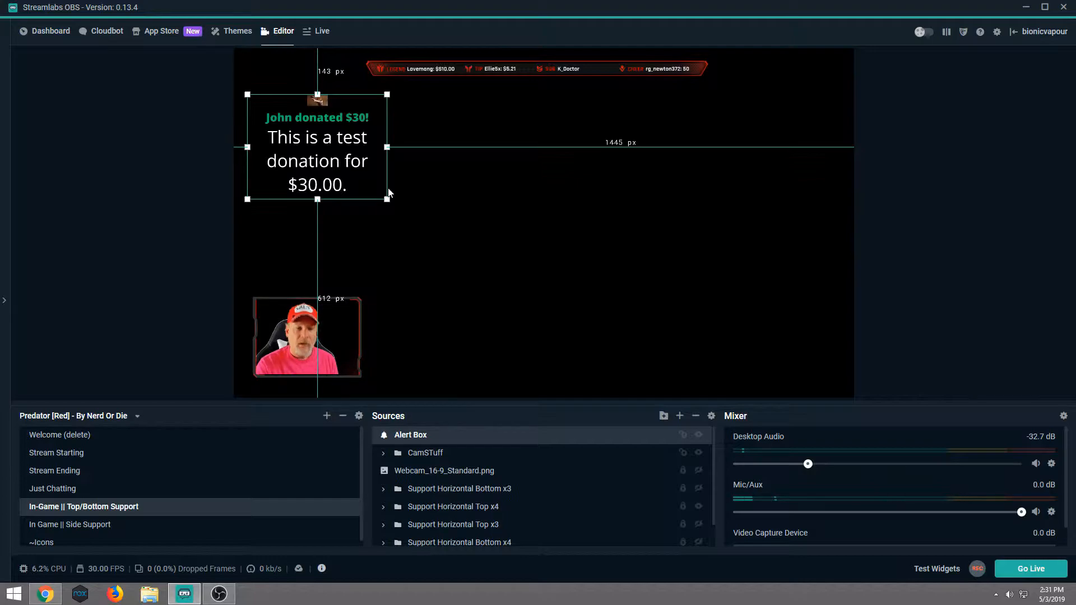
# Go back to the dashboard's Alert Box widget and bring up its donation alert options
pyautogui.click(44, 34)
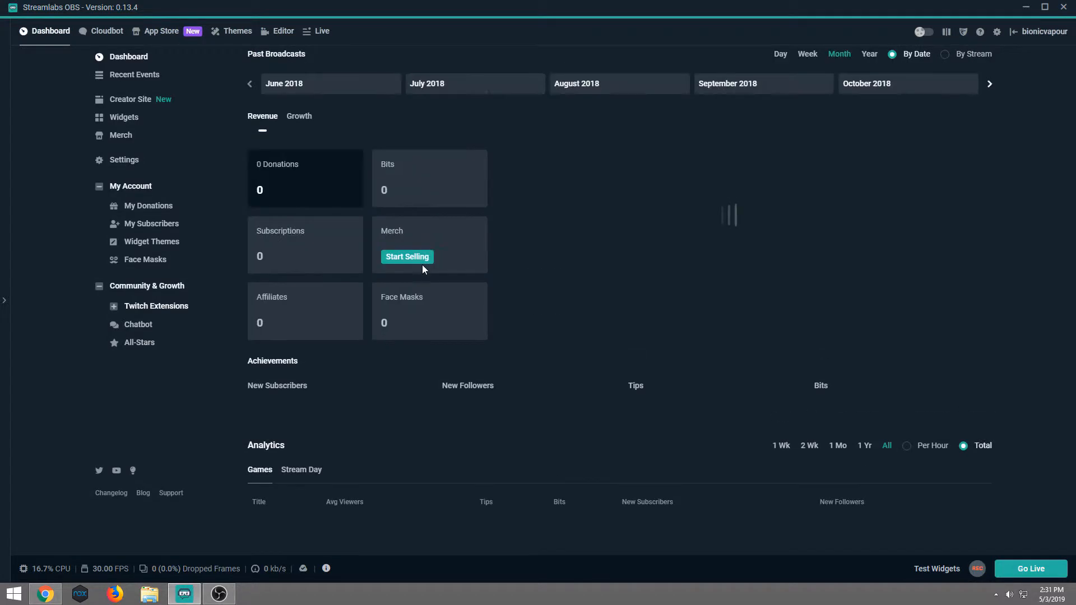
pyautogui.click(121, 117)
pyautogui.click(464, 263)
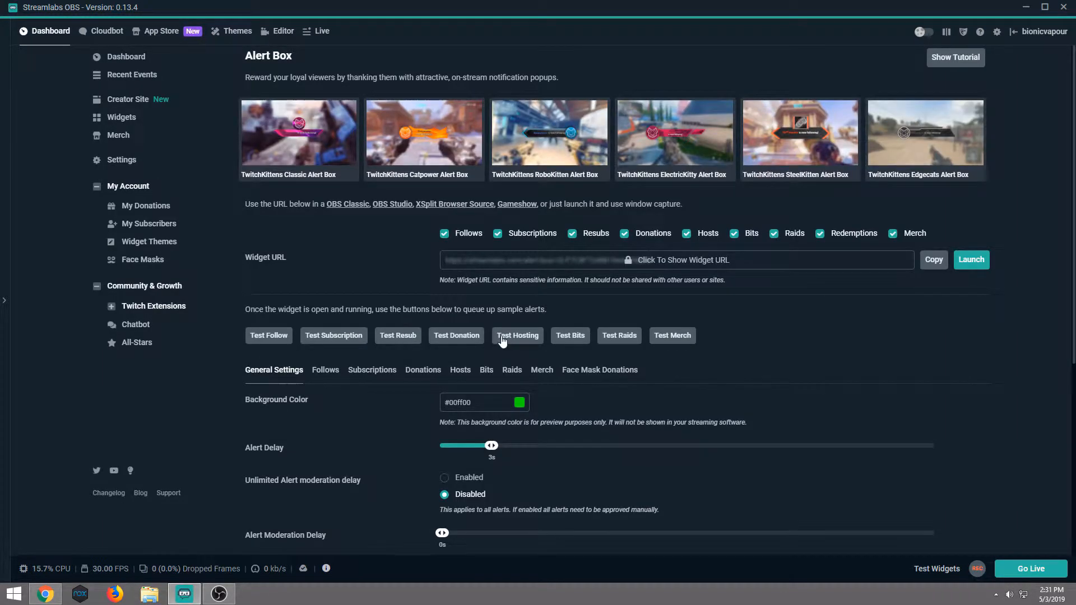
pyautogui.scroll(-2, 494, 336)
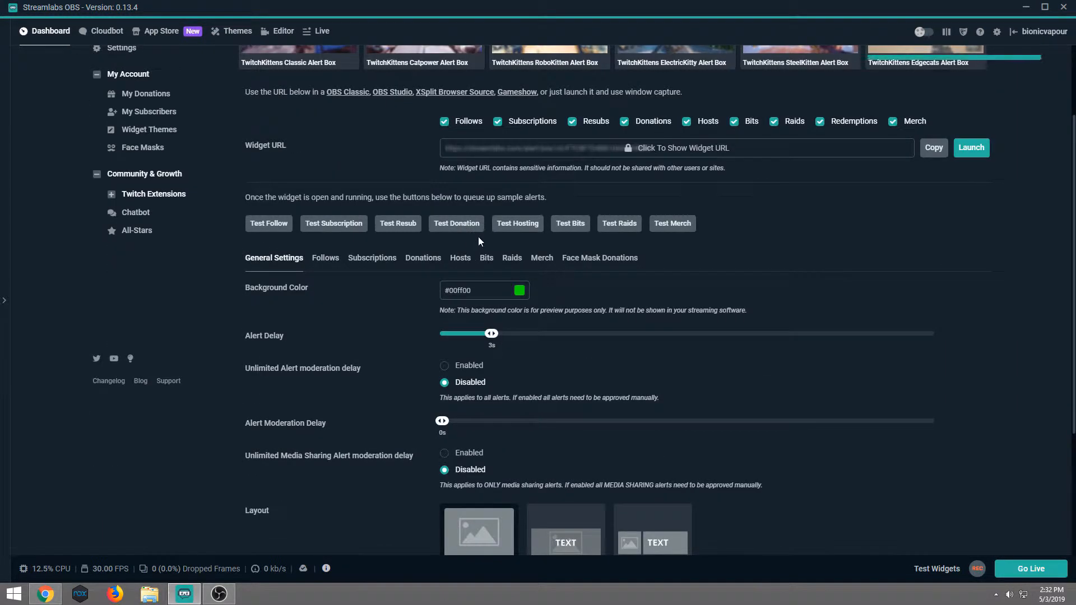
pyautogui.click(421, 260)
# Set the donation alert's text animation to Bounce
pyautogui.scroll(-7, 604, 337)
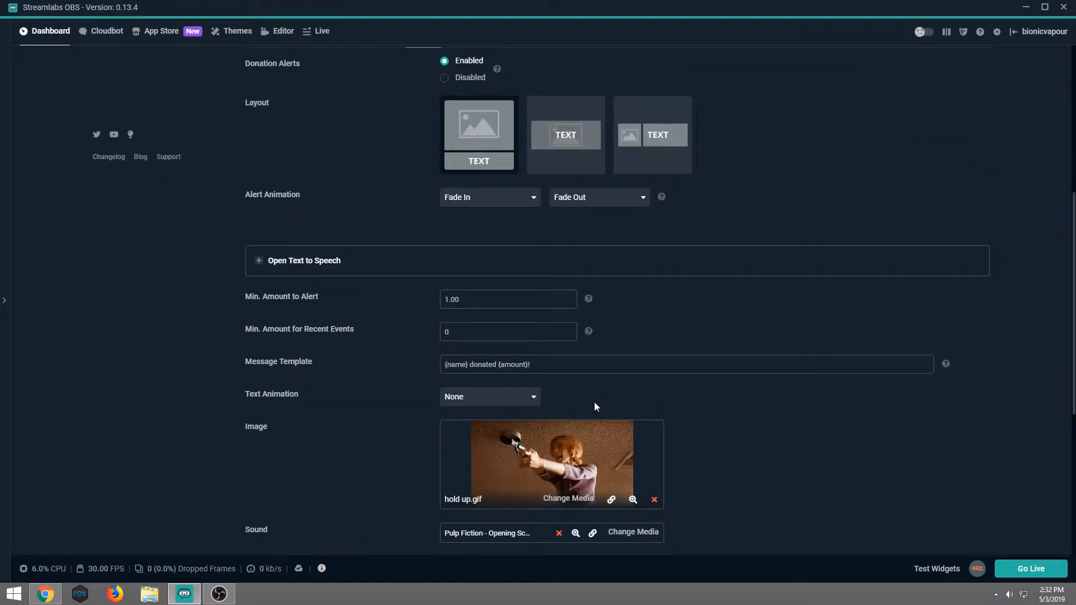
pyautogui.click(531, 398)
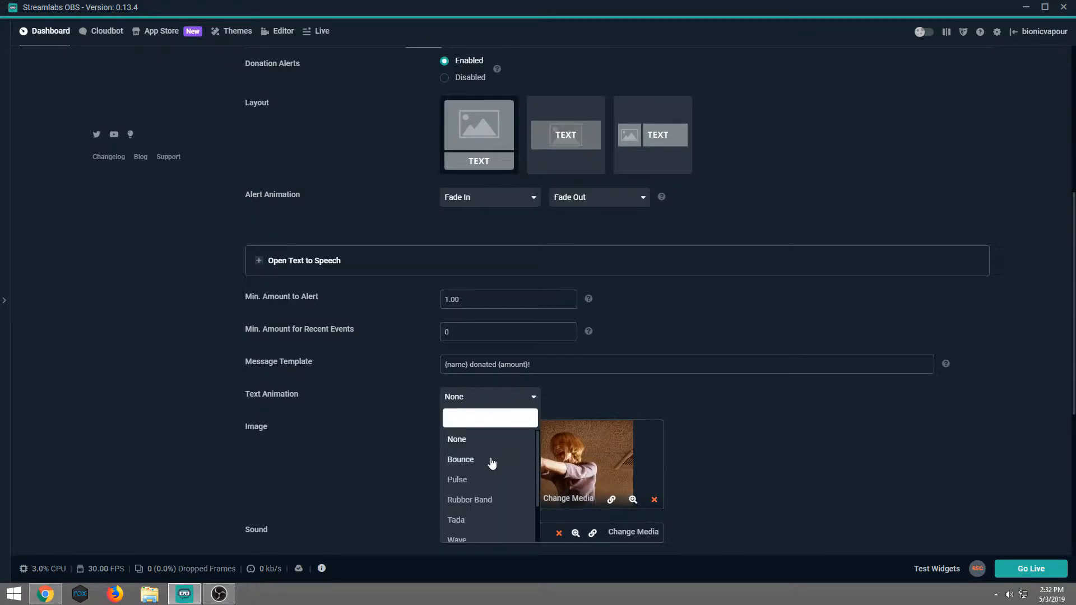
pyautogui.click(471, 460)
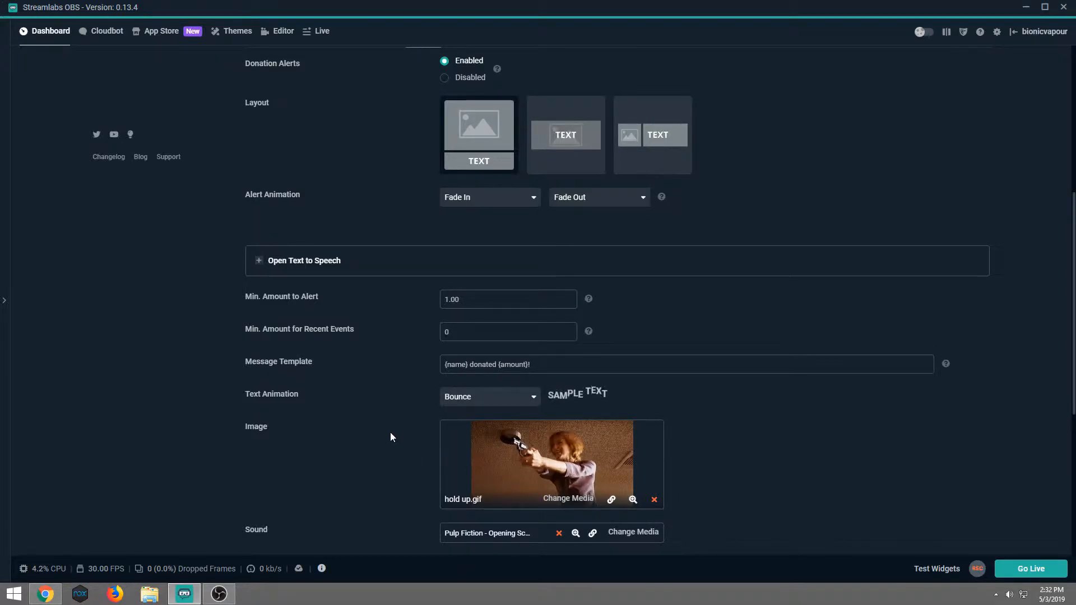
# Set the donator message's font size to 40px and save the alert settings
pyautogui.scroll(-3, 395, 431)
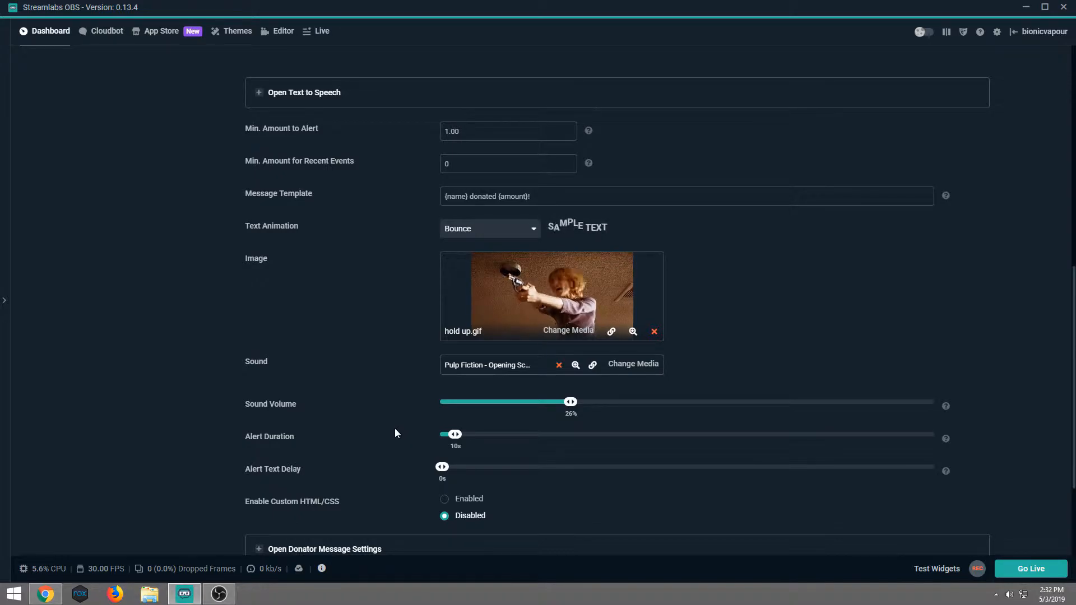
pyautogui.scroll(-1, 395, 430)
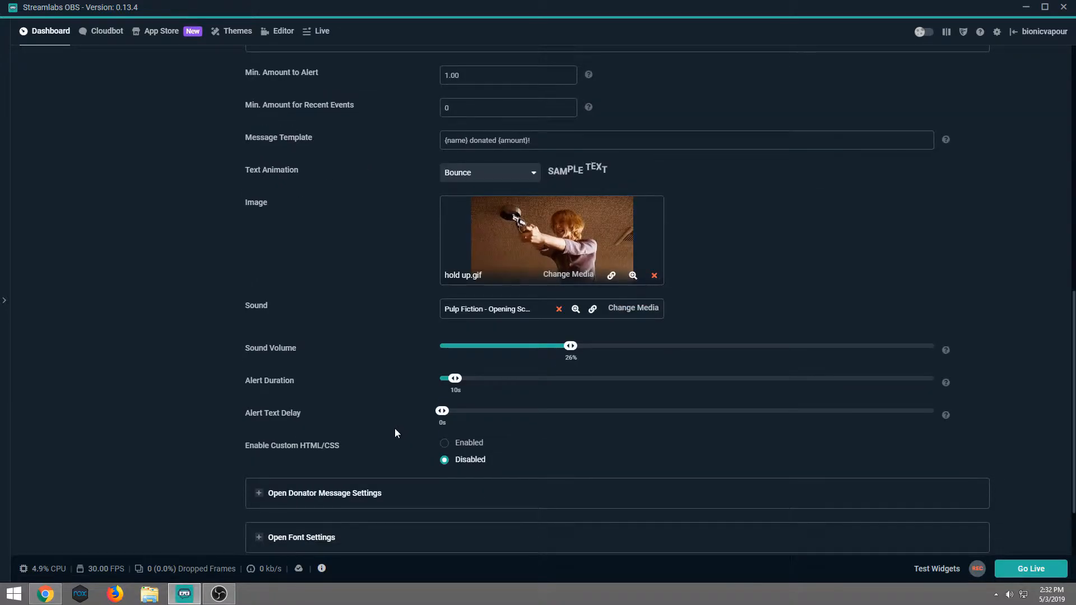
pyautogui.scroll(-1, 395, 434)
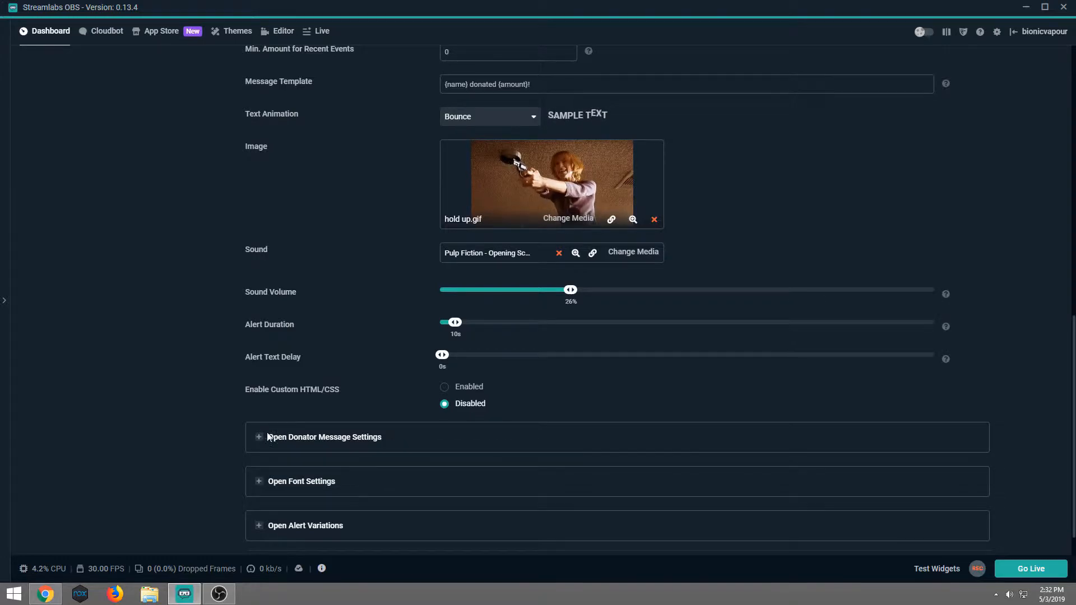
pyautogui.scroll(-1, 276, 430)
pyautogui.click(260, 400)
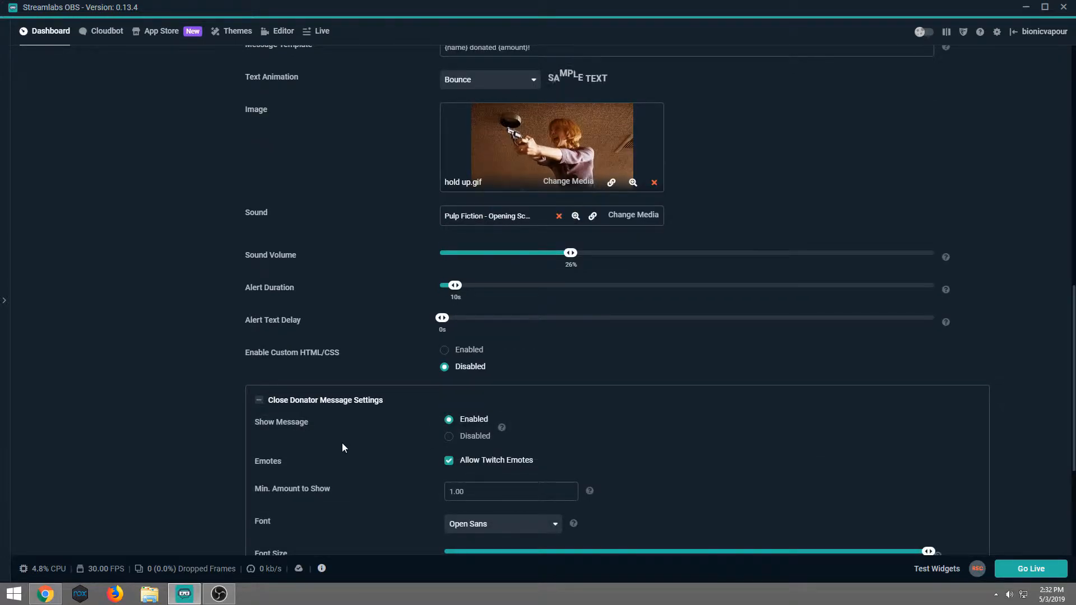
pyautogui.scroll(-1, 204, 435)
pyautogui.scroll(-1, 204, 435)
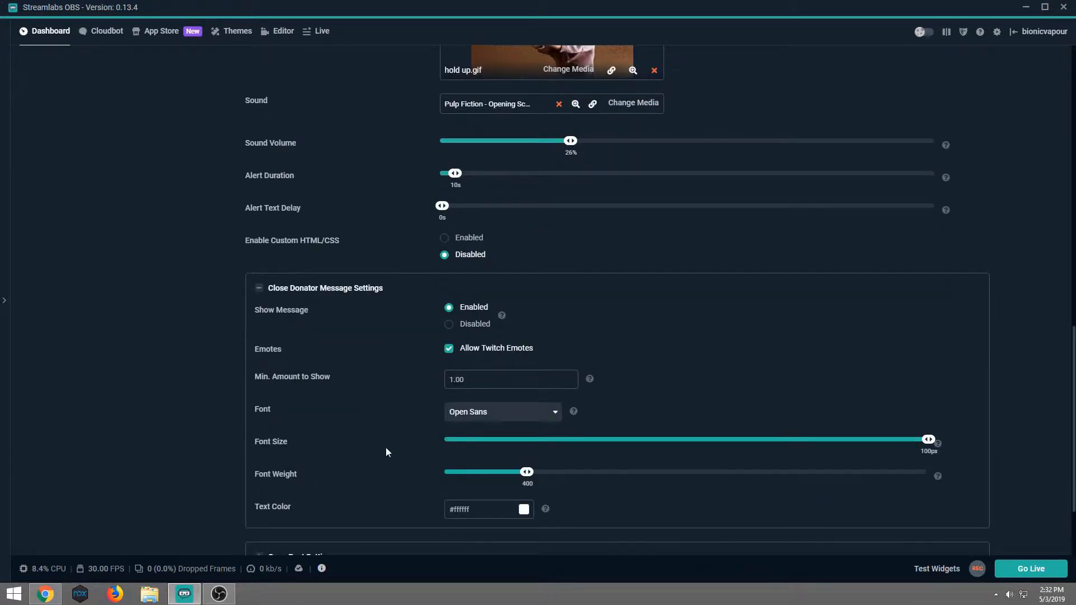
pyautogui.moveTo(927, 443); pyautogui.dragTo(590, 445)
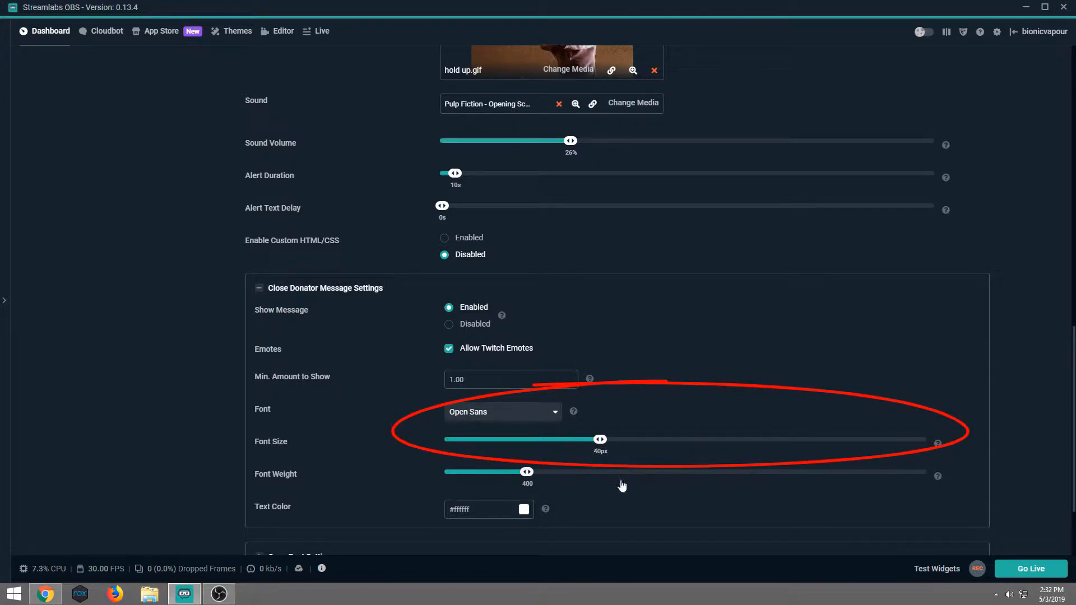
pyautogui.scroll(-2, 575, 497)
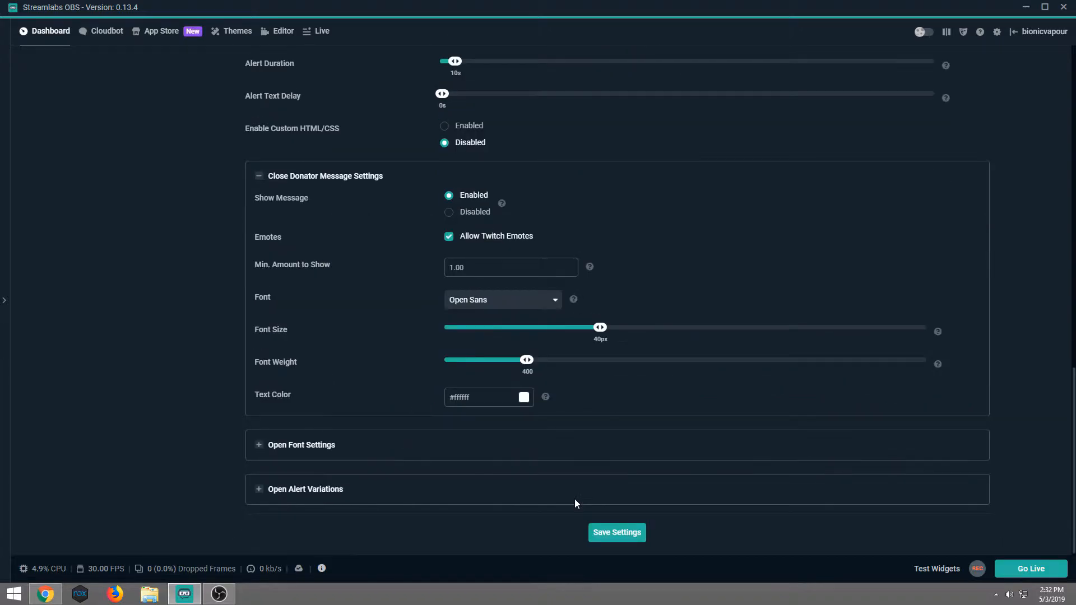
pyautogui.click(610, 532)
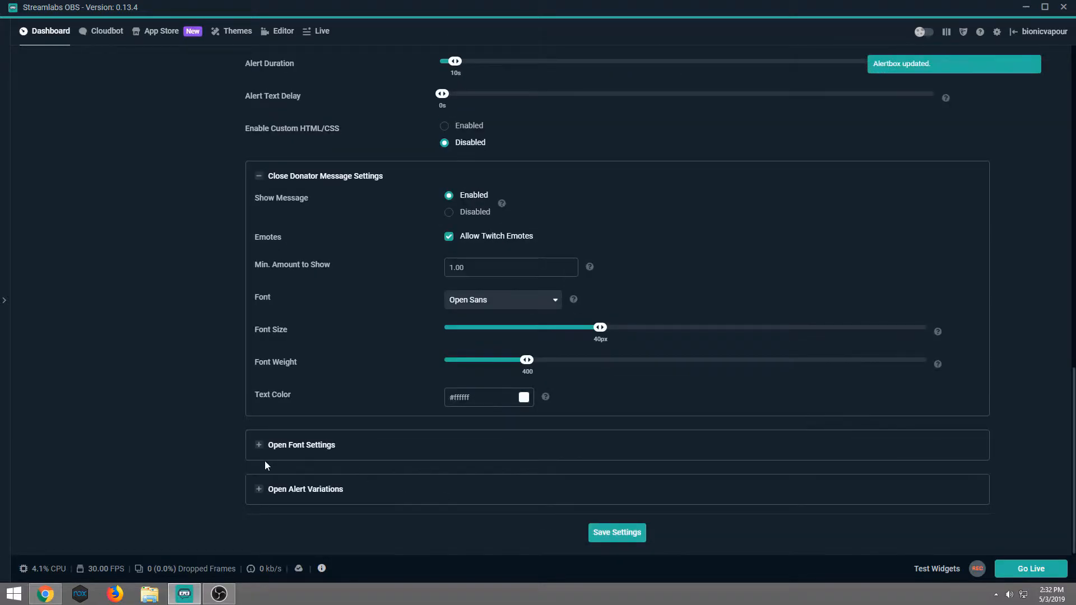
# Set the font size in the donation alert's own font settings to 36px and save
pyautogui.click(260, 445)
pyautogui.scroll(-1, 548, 510)
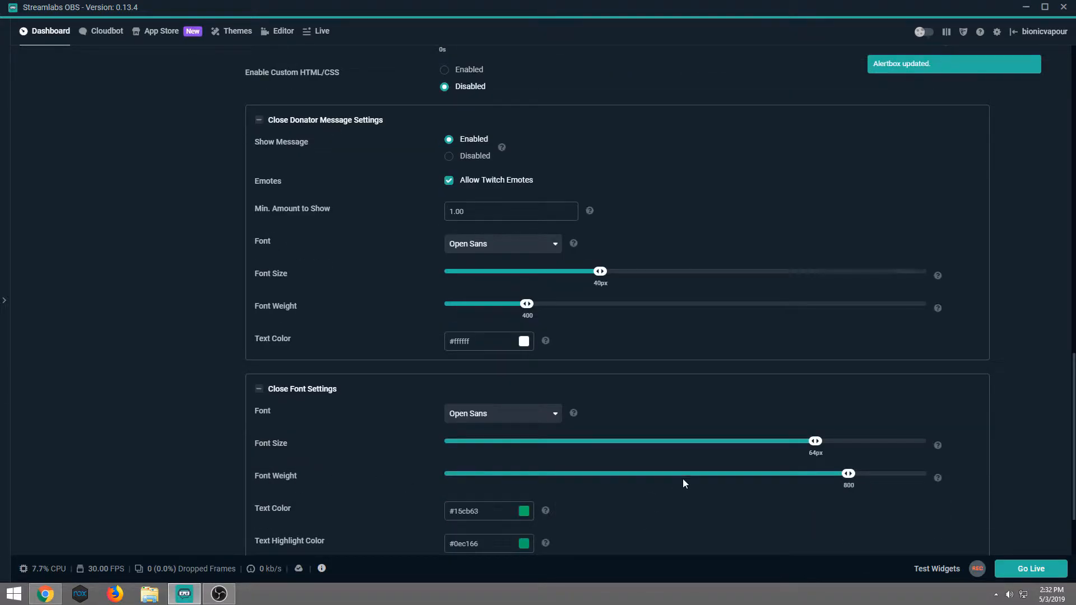
pyautogui.moveTo(807, 443); pyautogui.dragTo(628, 442)
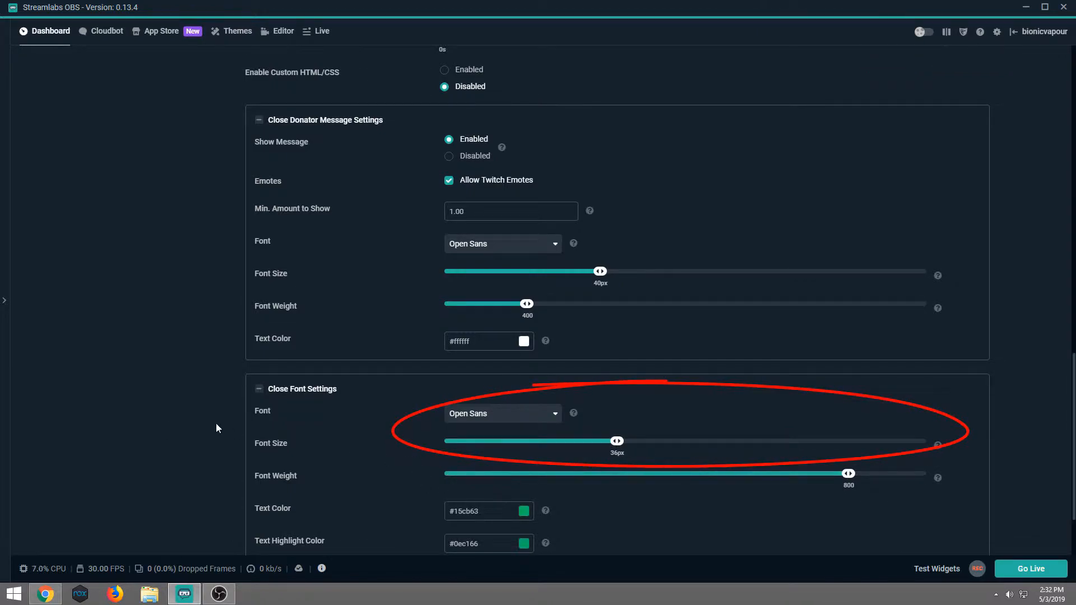
pyautogui.scroll(-2, 516, 546)
pyautogui.click(624, 534)
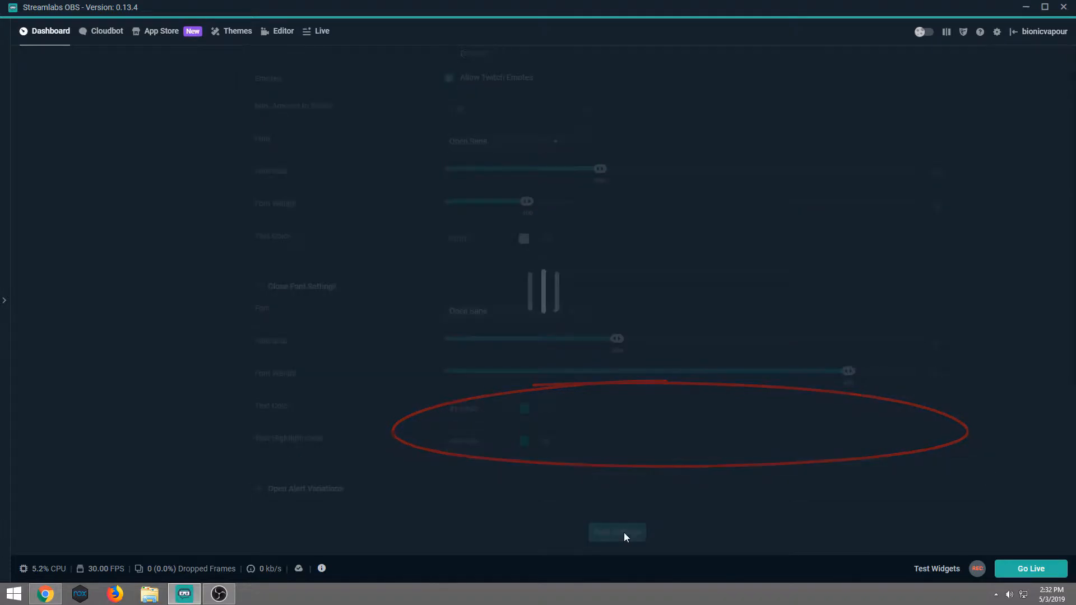
# Look back over the donation alert settings and save them once more
pyautogui.scroll(15, 337, 365)
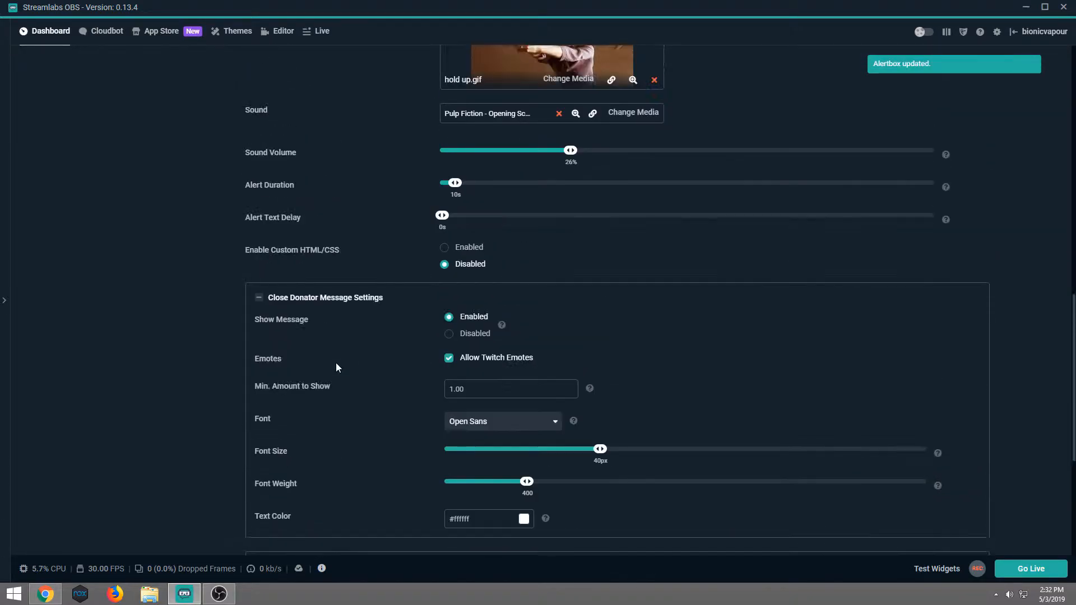
pyautogui.scroll(-15, 386, 379)
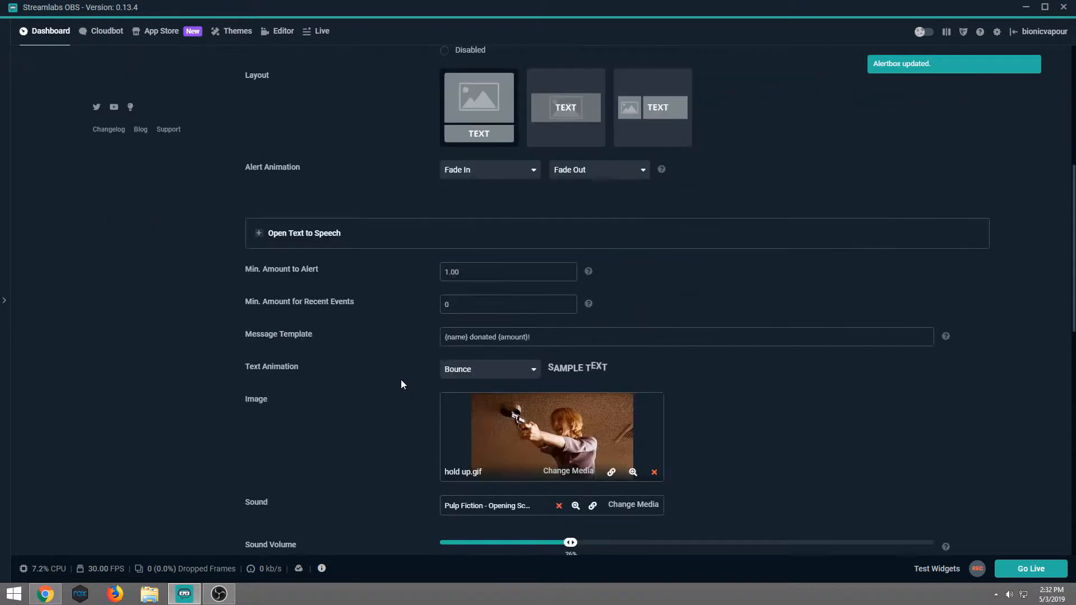
pyautogui.click(624, 533)
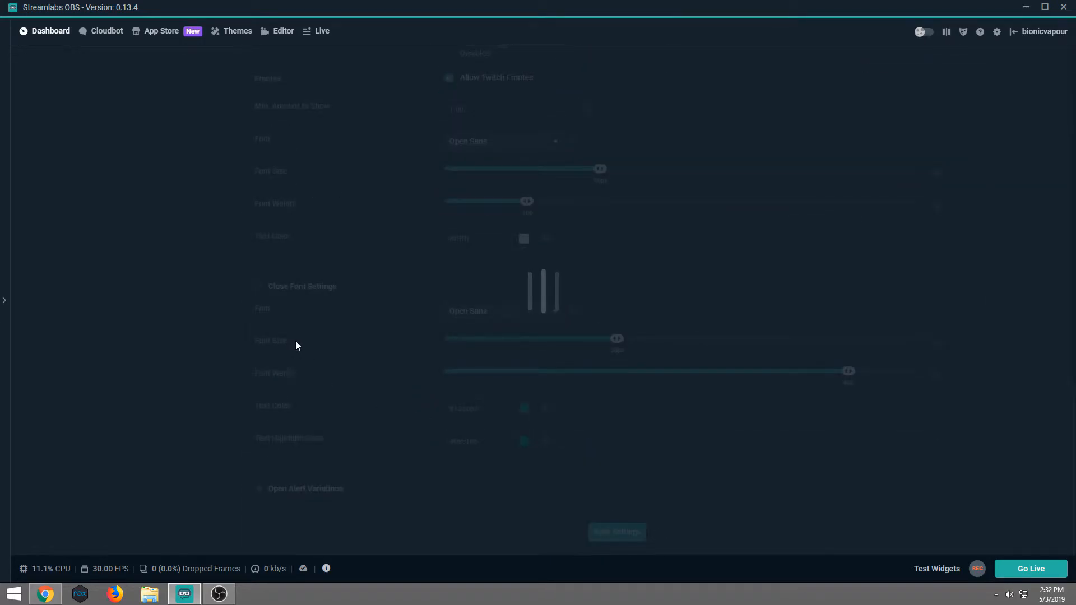
# Send a test donation alert from the Alert Box settings and return to the scene editor to watch it
pyautogui.scroll(10, 417, 354)
pyautogui.scroll(8, 406, 349)
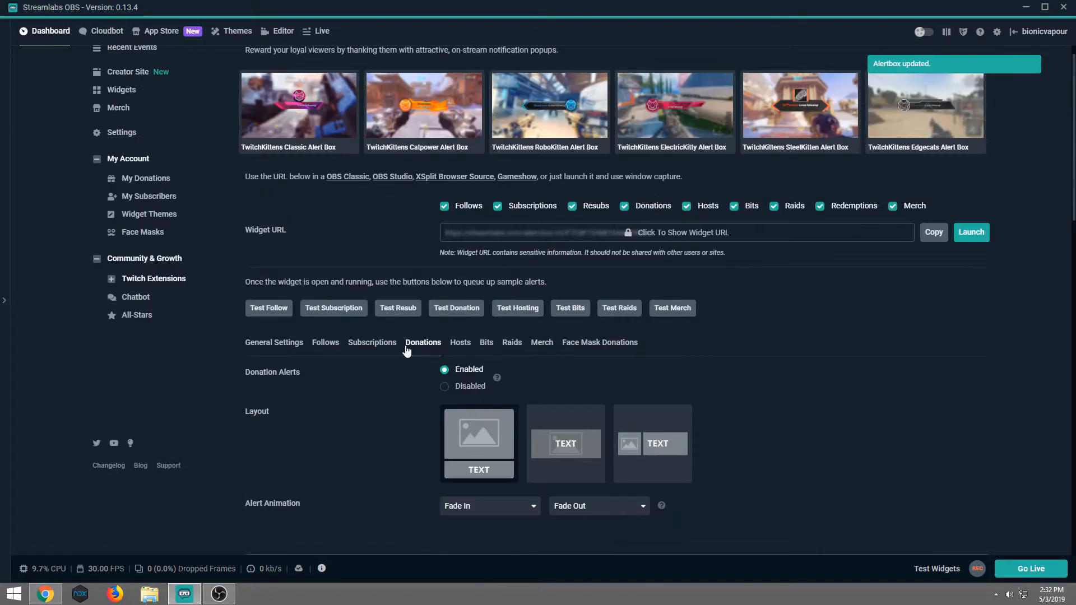
pyautogui.click(463, 309)
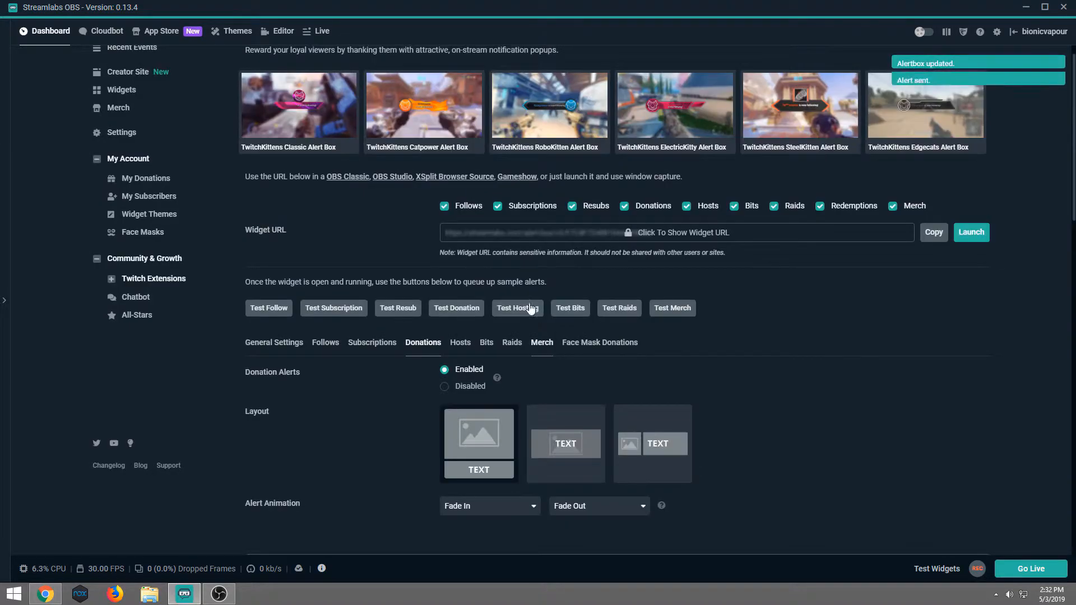
pyautogui.click(230, 35)
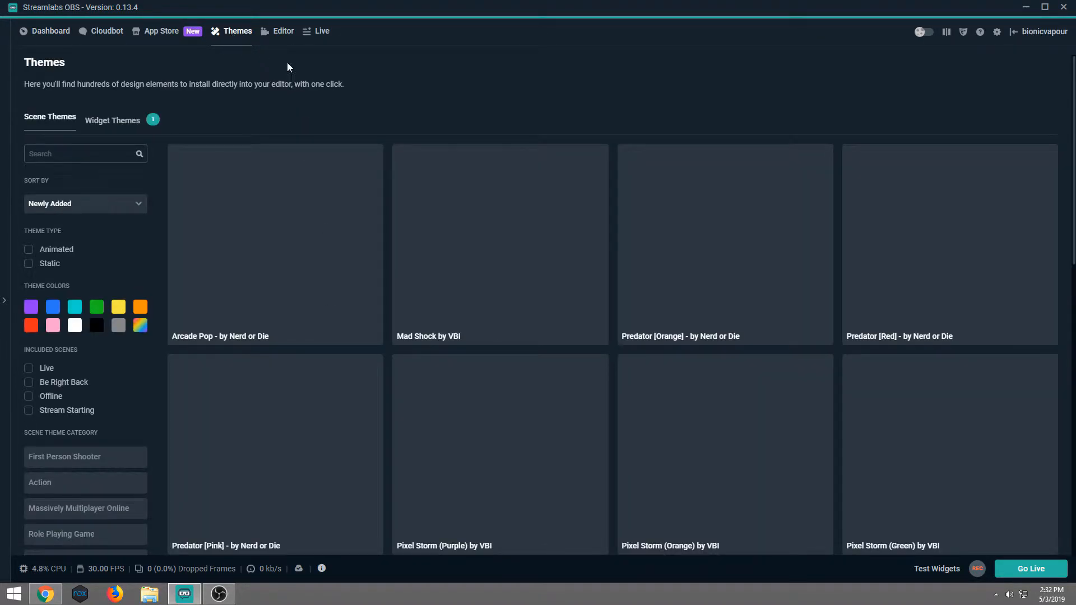
pyautogui.click(281, 31)
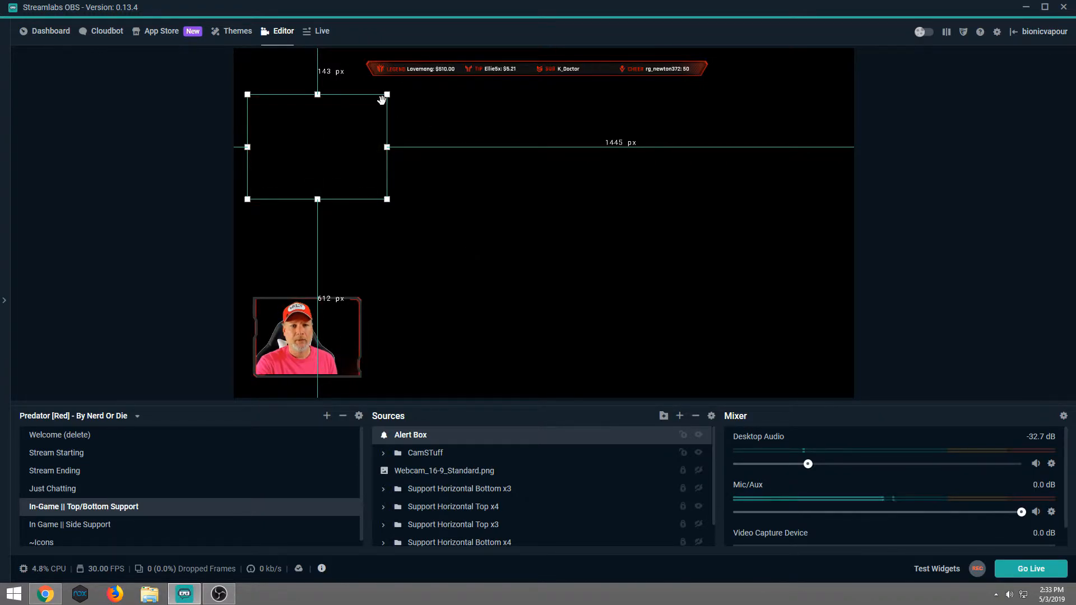
# Reopen the Alert Box widget settings from the dashboard and bring up the raid alert settings
pyautogui.click(50, 31)
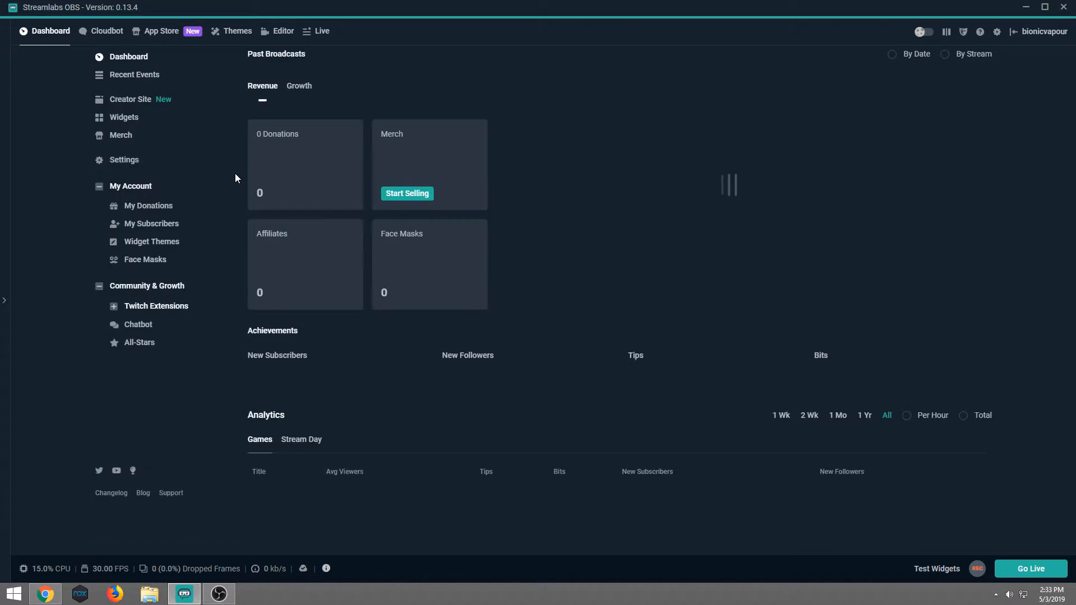
pyautogui.click(121, 117)
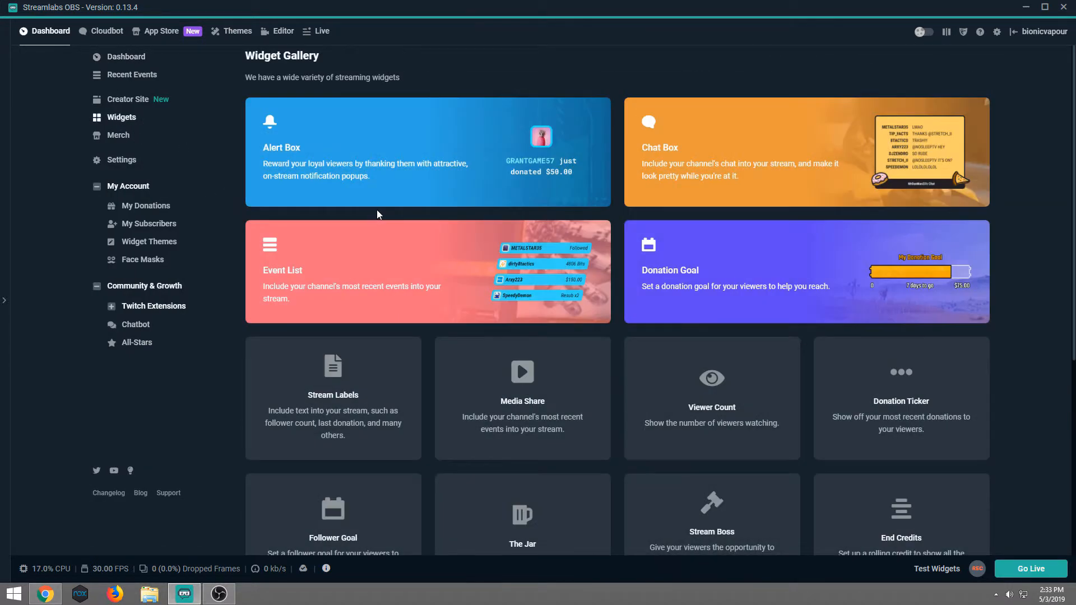
pyautogui.click(417, 182)
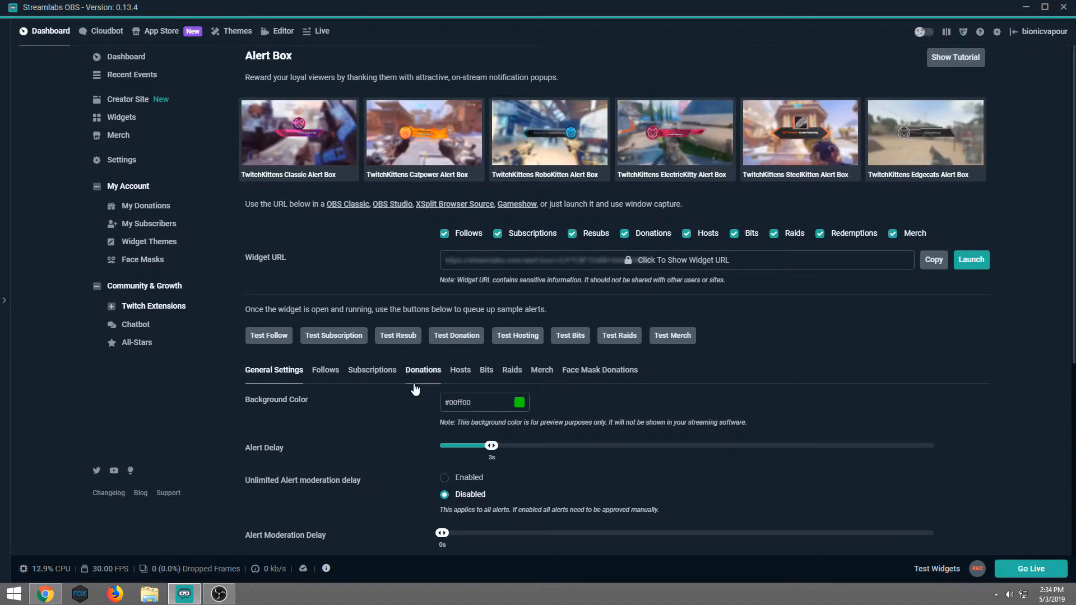
pyautogui.scroll(-1, 415, 388)
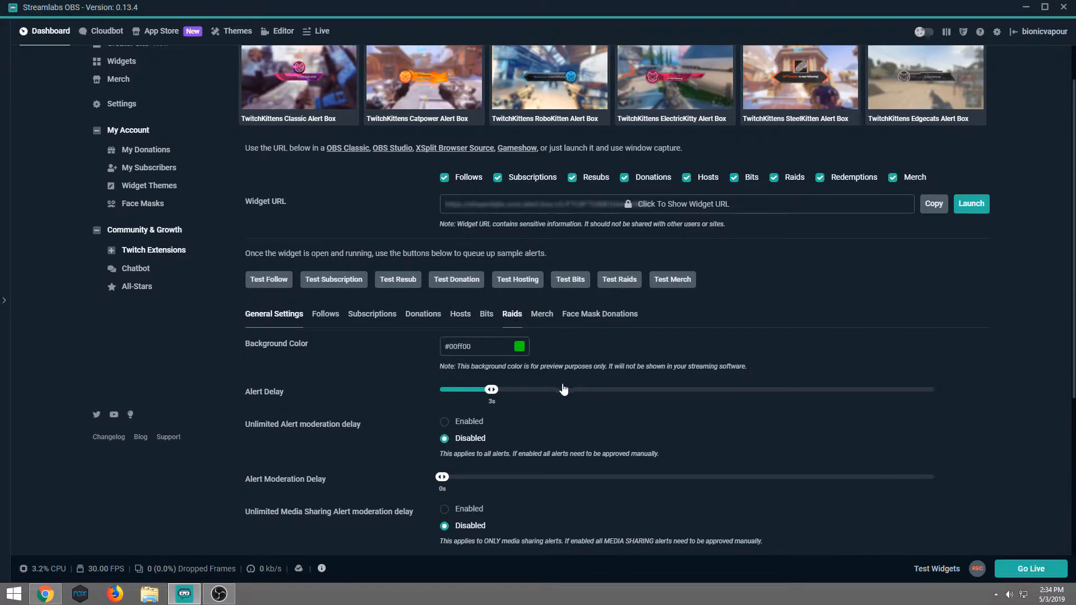
pyautogui.scroll(-4, 357, 394)
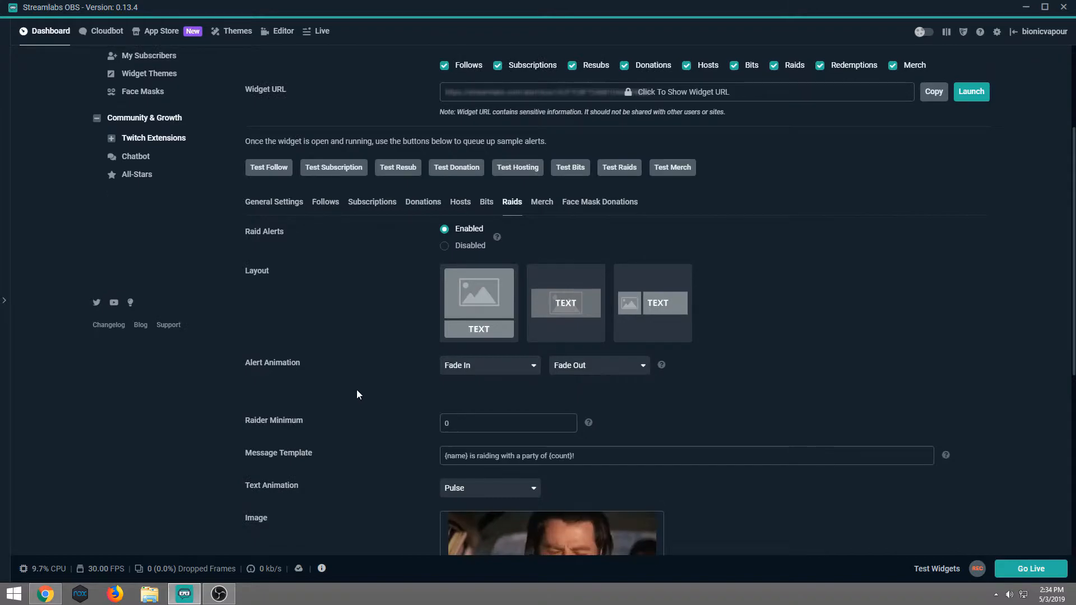
# Set the raid alert's sound volume to 42% and save the settings
pyautogui.scroll(-1, 357, 394)
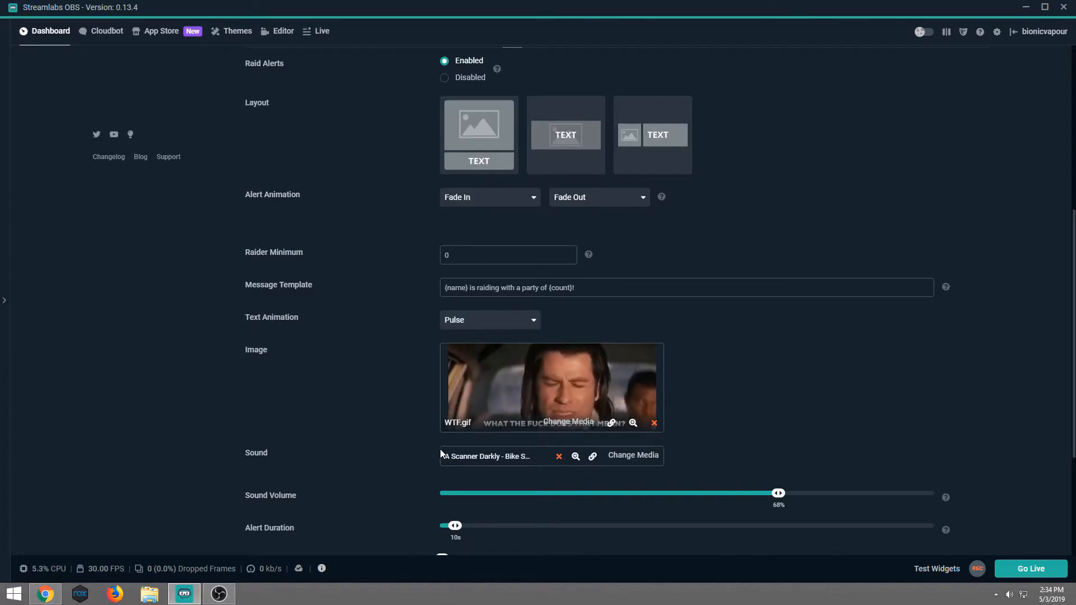
pyautogui.scroll(-2, 424, 427)
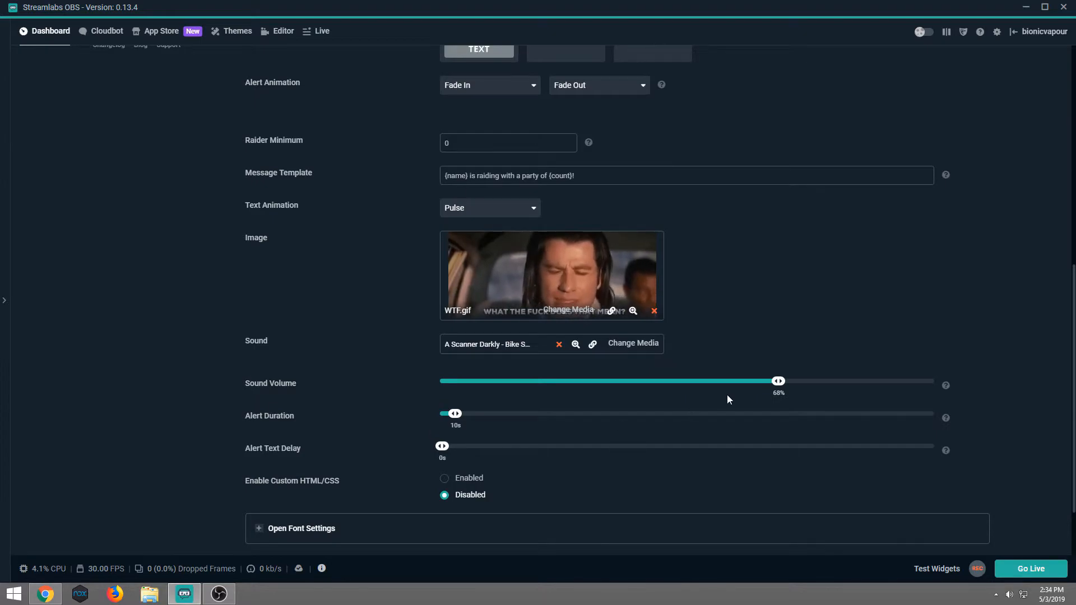
pyautogui.click(748, 382)
pyautogui.moveTo(748, 382); pyautogui.dragTo(650, 383)
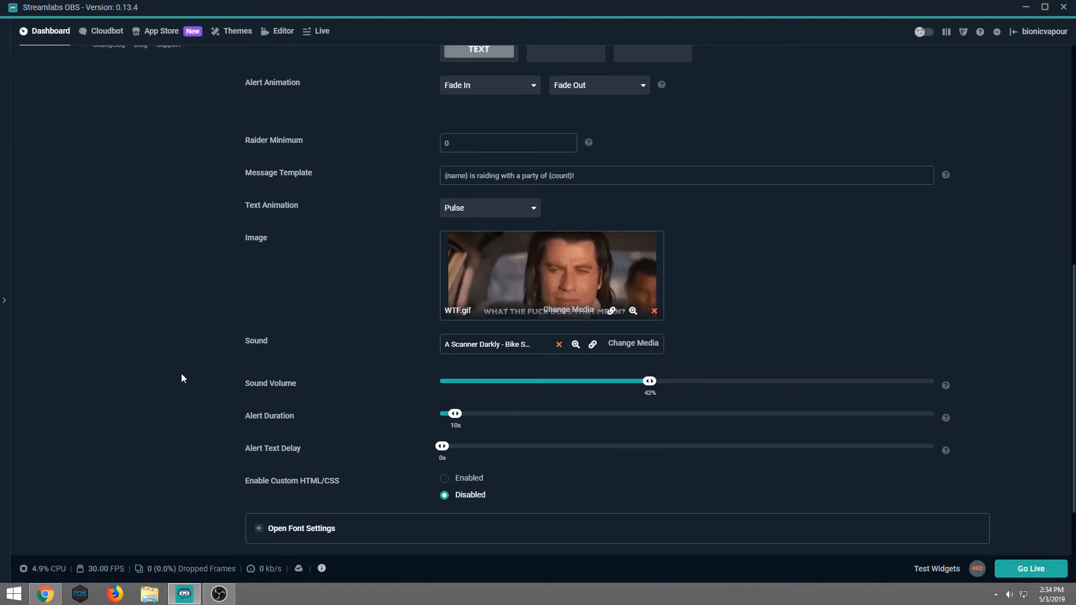
pyautogui.scroll(-2, 185, 373)
pyautogui.click(631, 534)
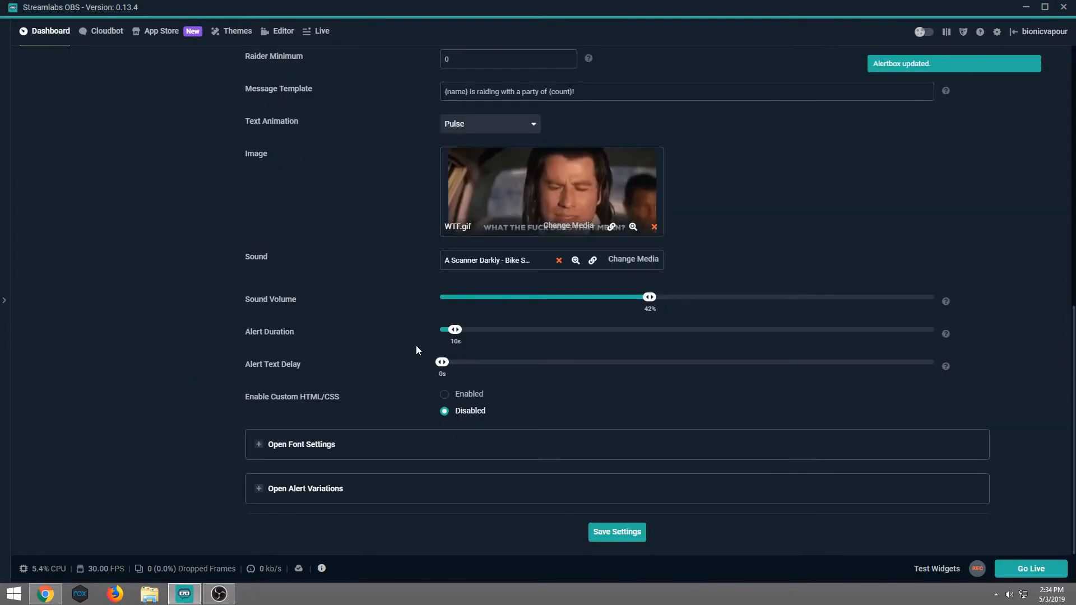
# Expand the raid alert variations, save the alert settings again and return to the scene editor
pyautogui.click(259, 490)
pyautogui.scroll(-2, 194, 421)
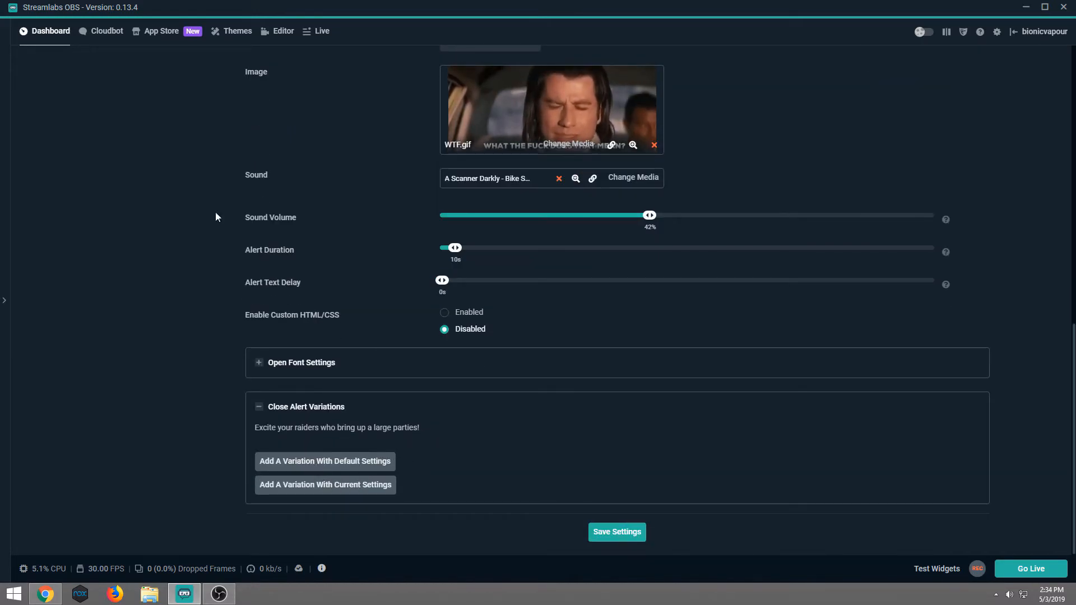
pyautogui.click(598, 527)
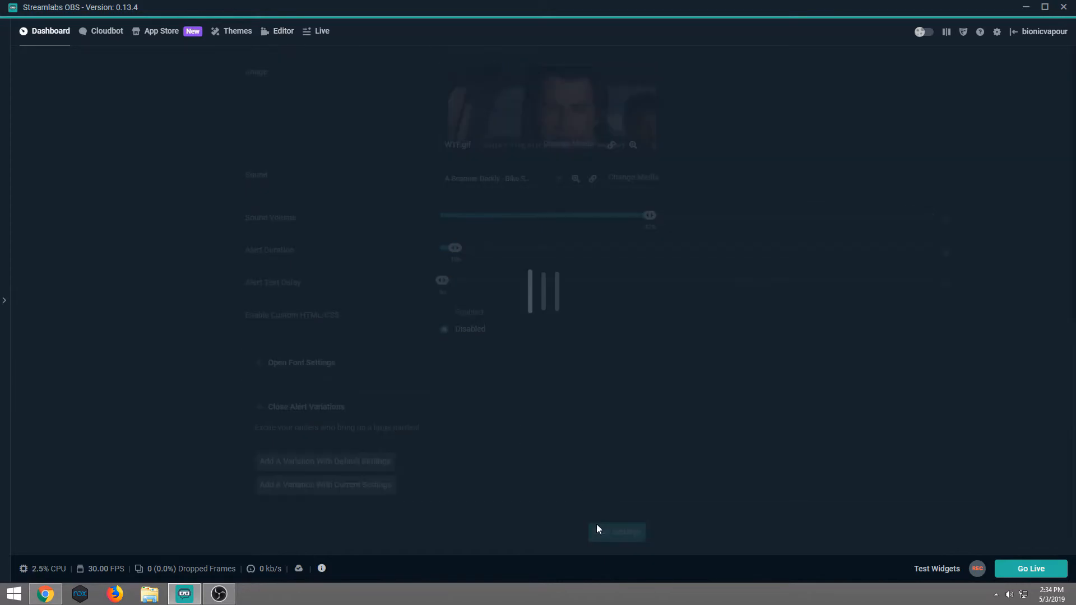
pyautogui.click(277, 32)
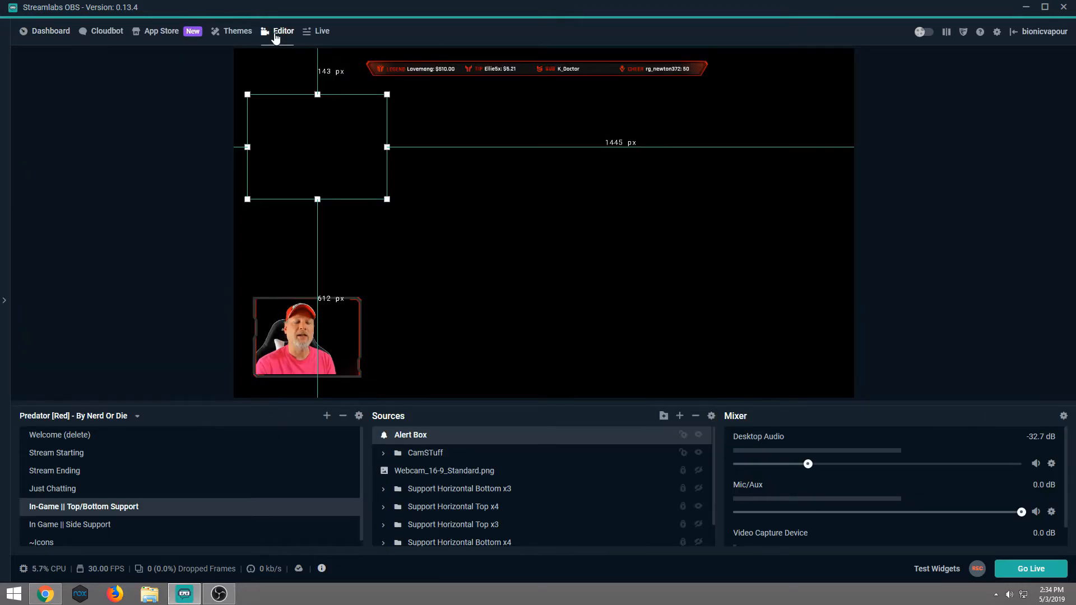